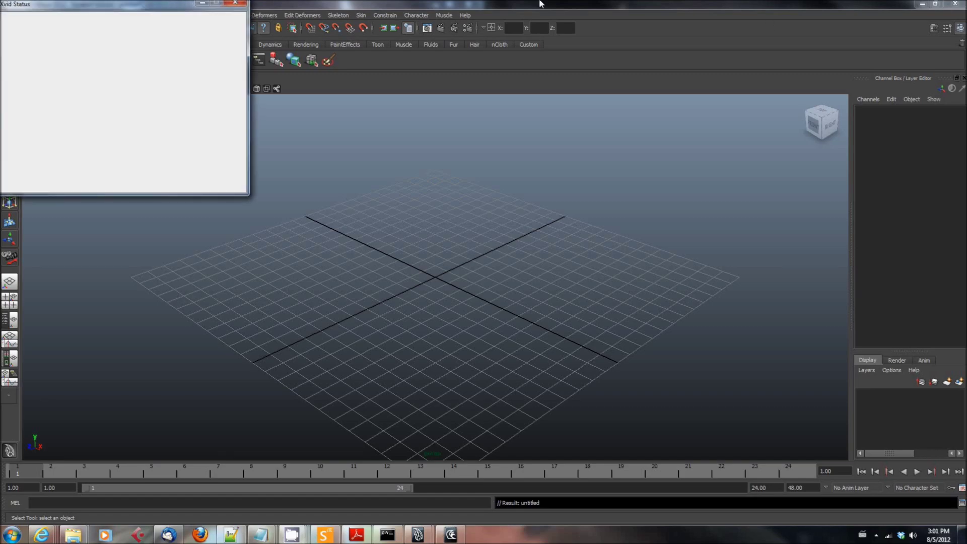
Open medic_reference.ma from the Medic's maya parts folder and zoom out to see the wireframe.
click(7, 15)
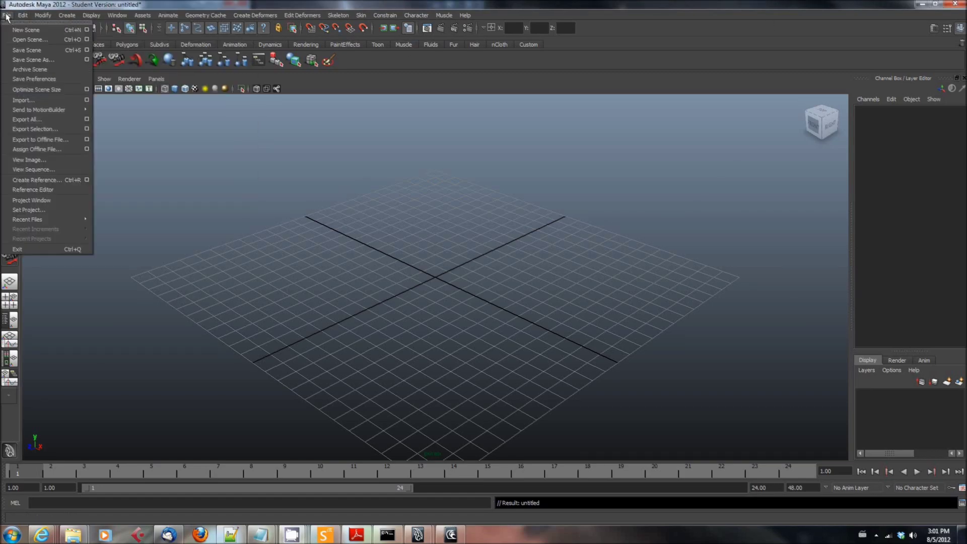
click(22, 40)
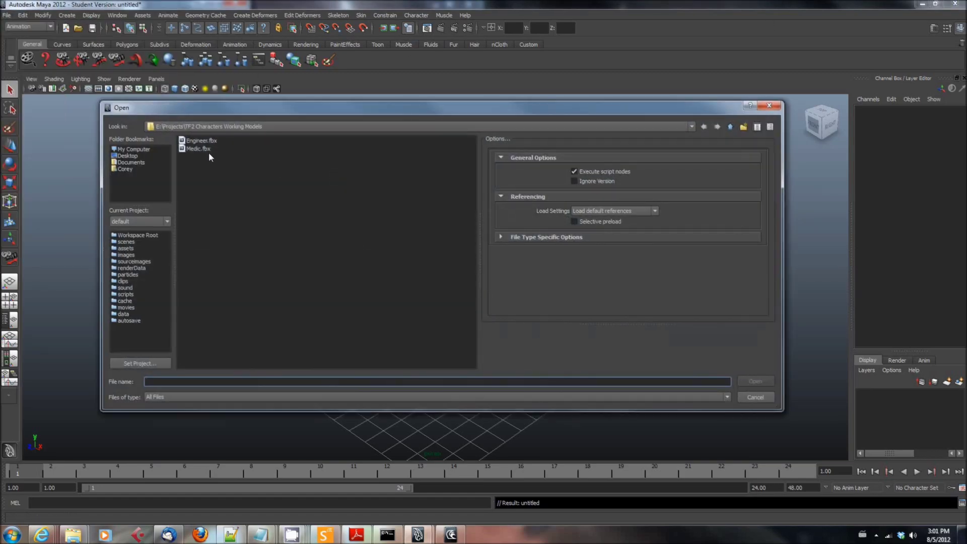
click(692, 126)
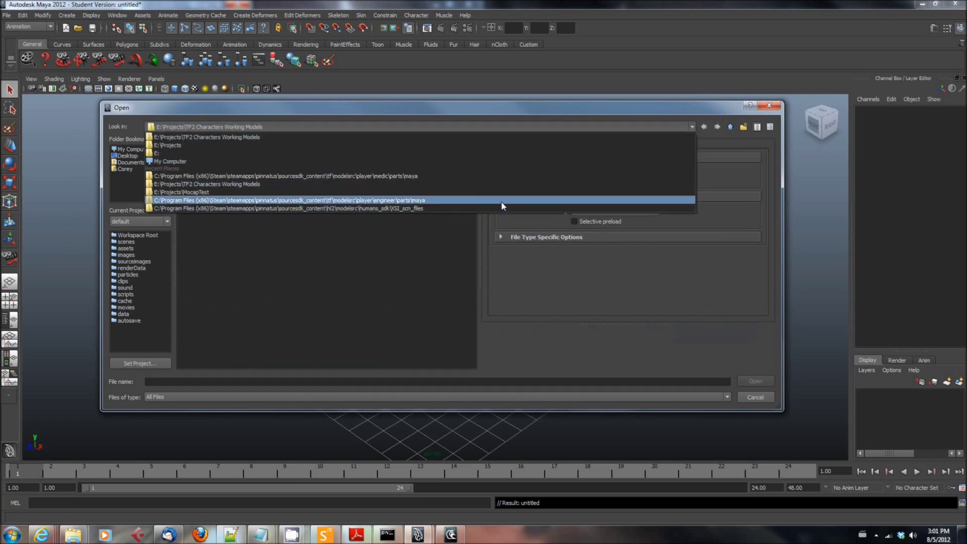
click(480, 176)
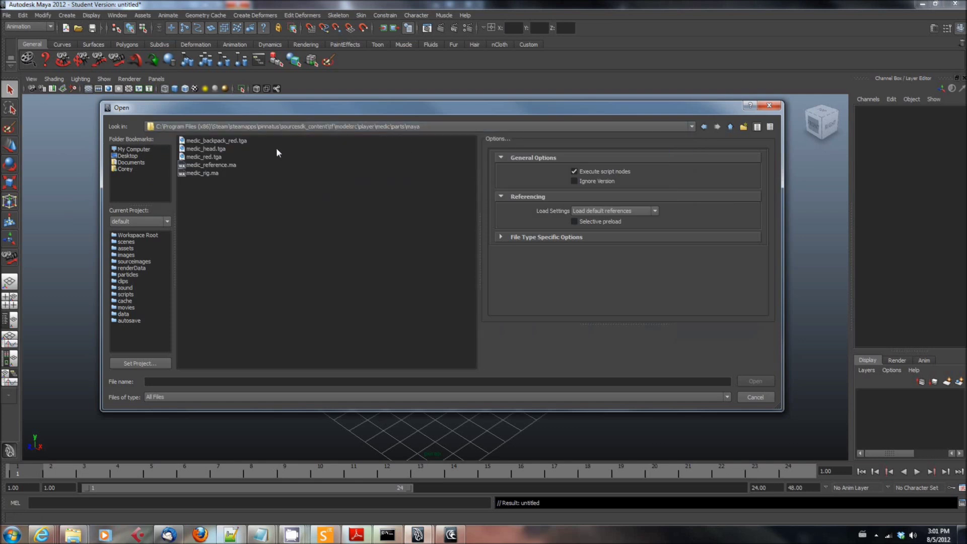
click(228, 165)
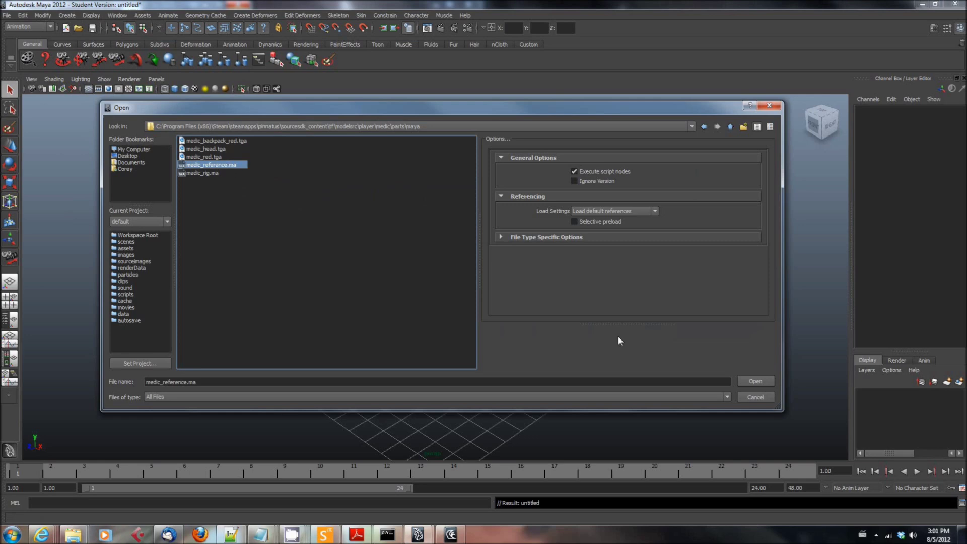
click(756, 382)
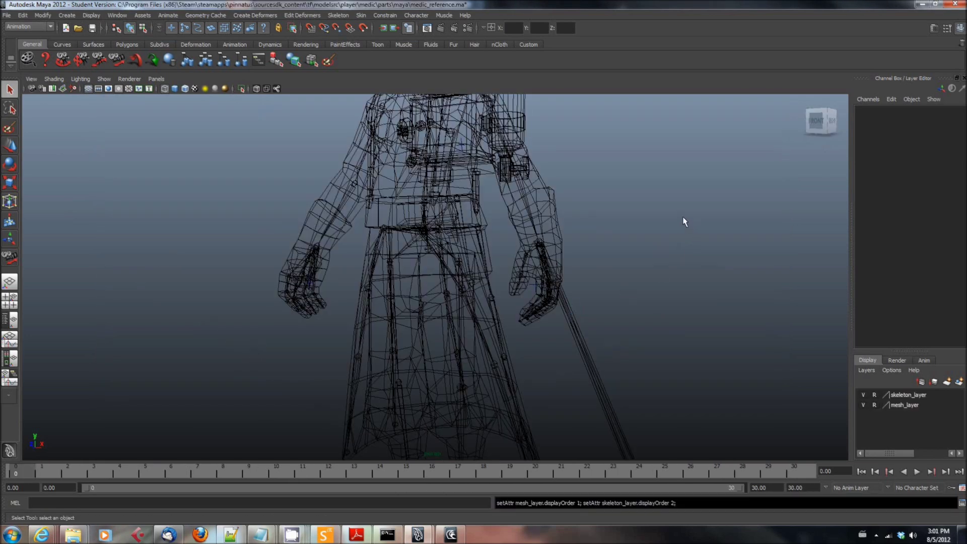
scroll(673, 230, down, 8)
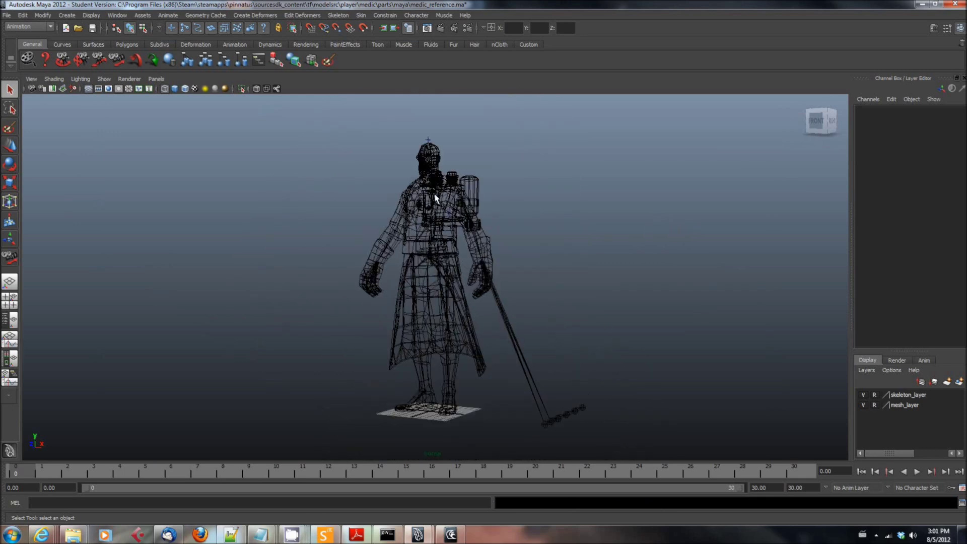
click(7, 16)
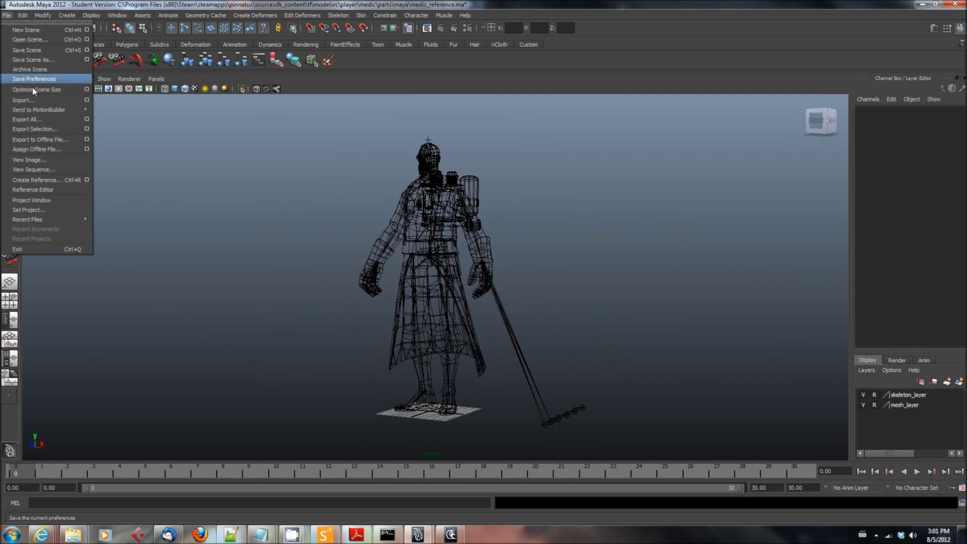
Start a Save Scene As with Maya Binary as the file type, then cancel it.
click(43, 61)
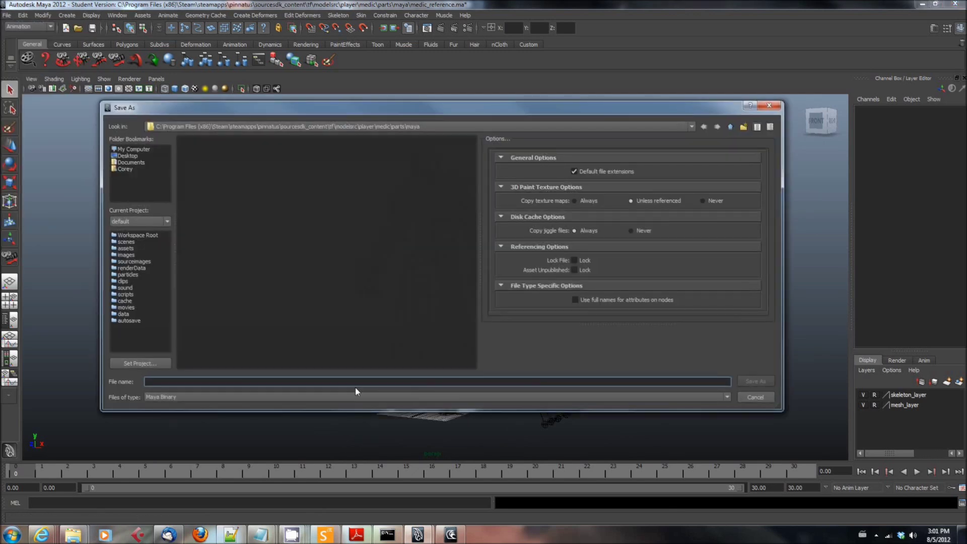
click(359, 397)
click(357, 396)
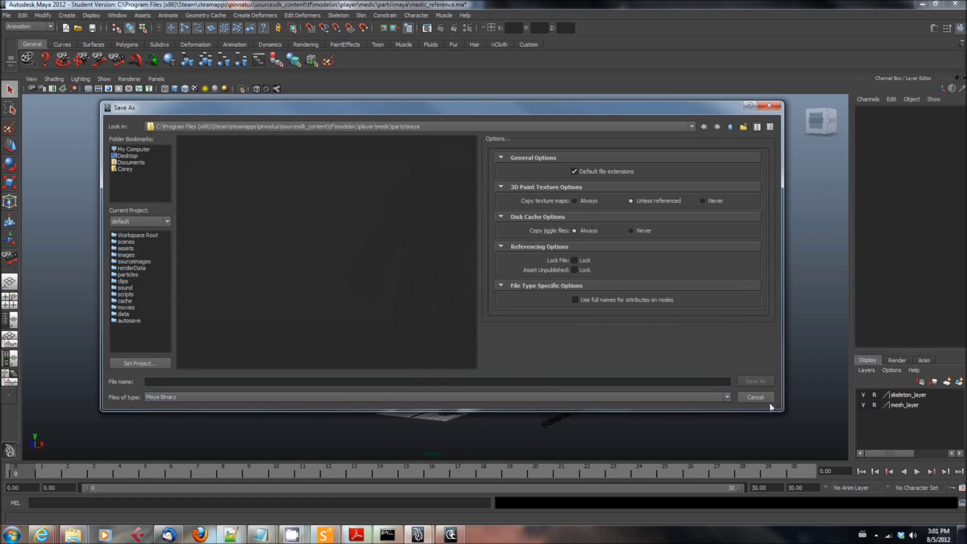
click(756, 397)
Export All to Medic.fbx in TF2 Characters Working Models, replacing the existing file.
click(7, 15)
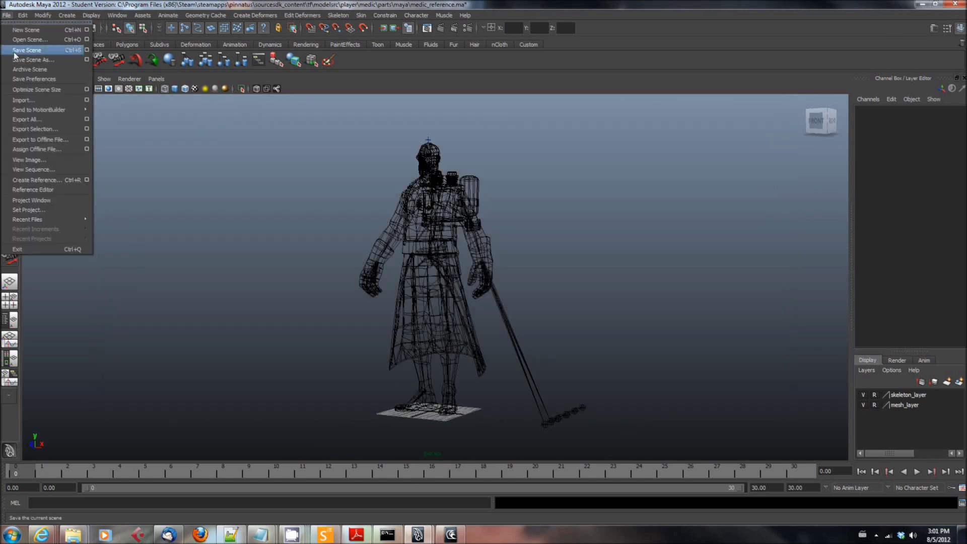
click(29, 119)
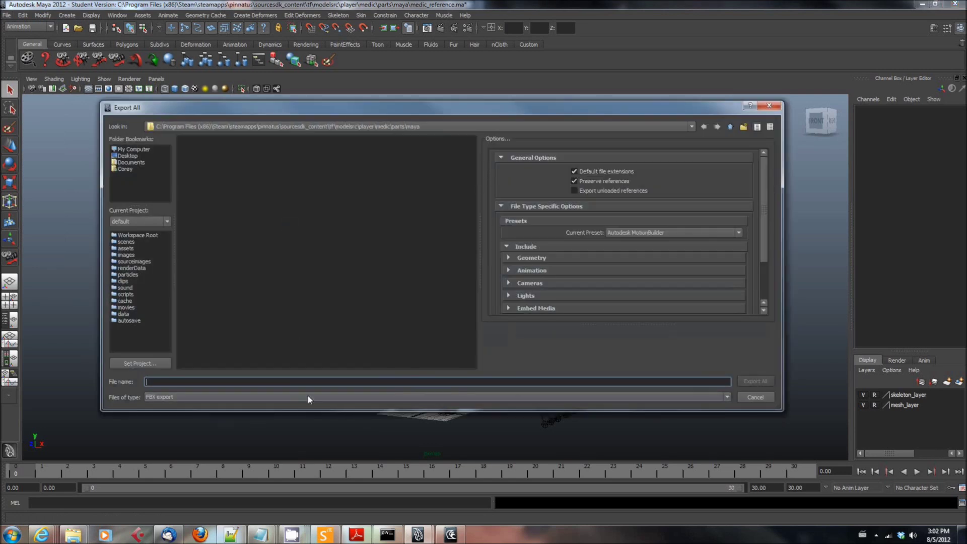
click(692, 126)
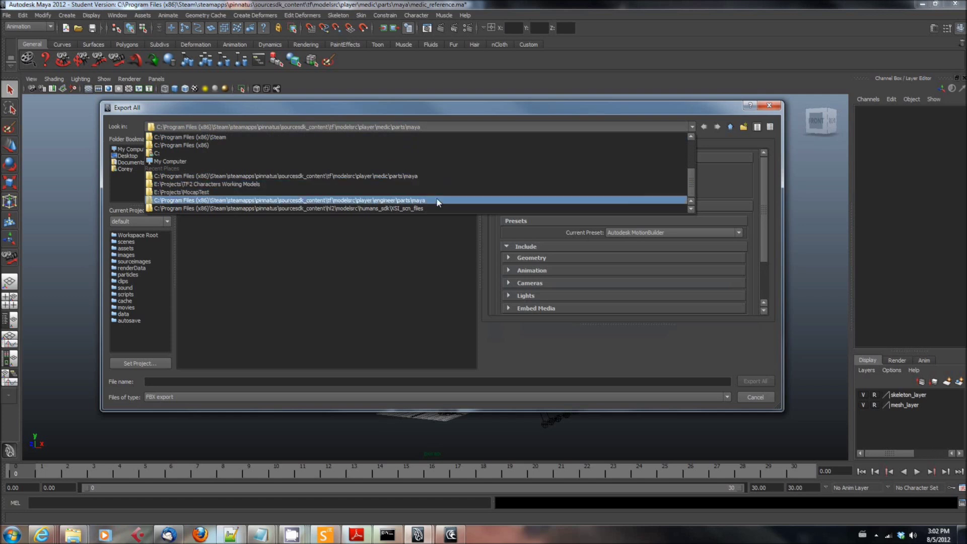
click(423, 184)
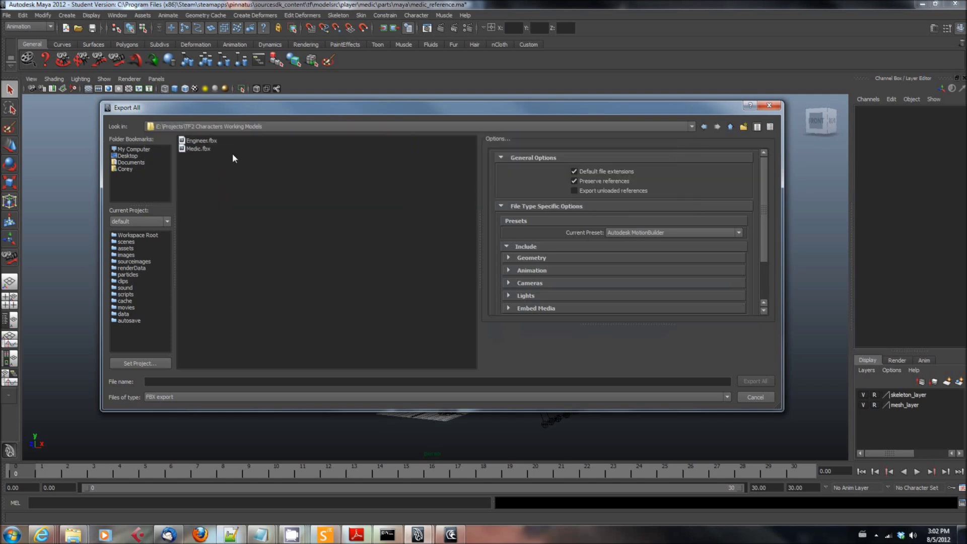
click(198, 148)
click(755, 380)
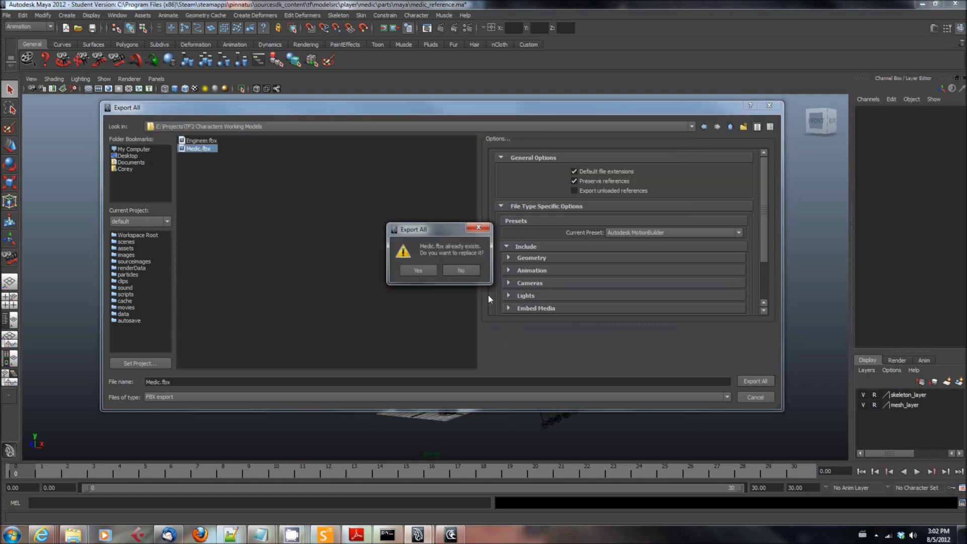
click(415, 268)
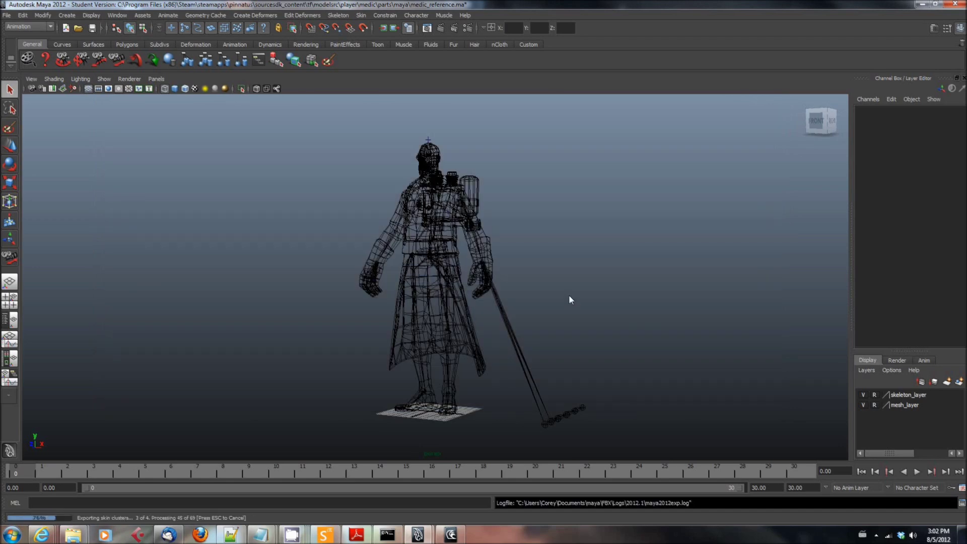
click(567, 433)
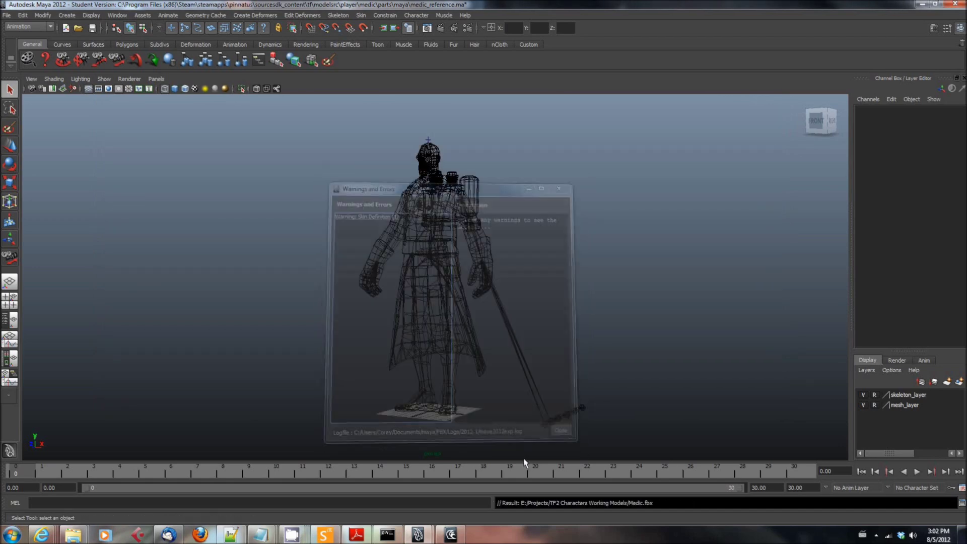
click(455, 536)
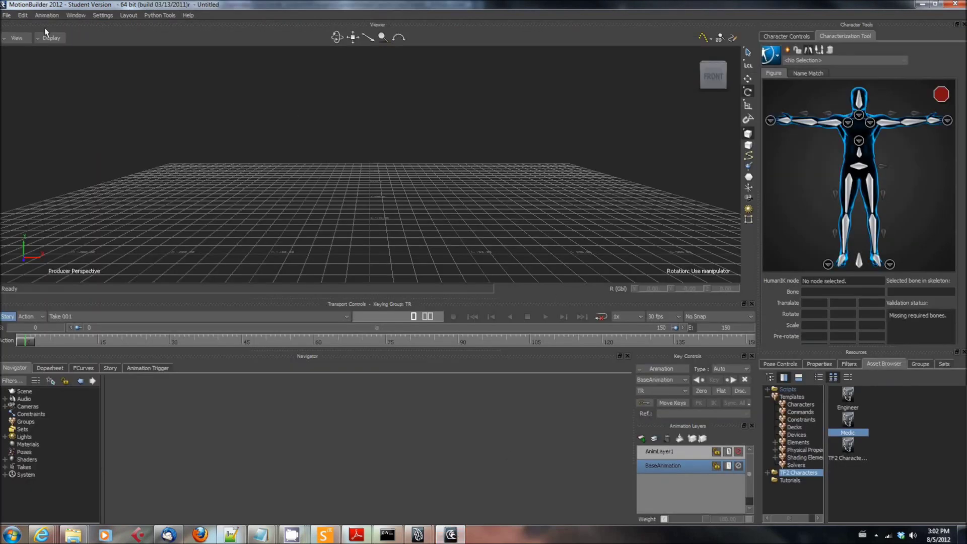
Open Medic.fbx from the TF2 Characters Working Models folder, accepting the default open options.
click(6, 16)
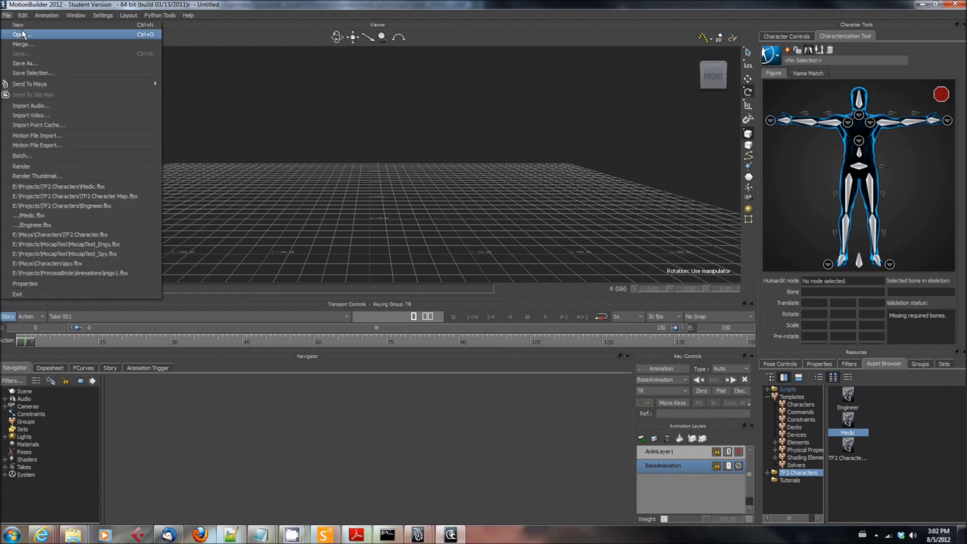
click(22, 35)
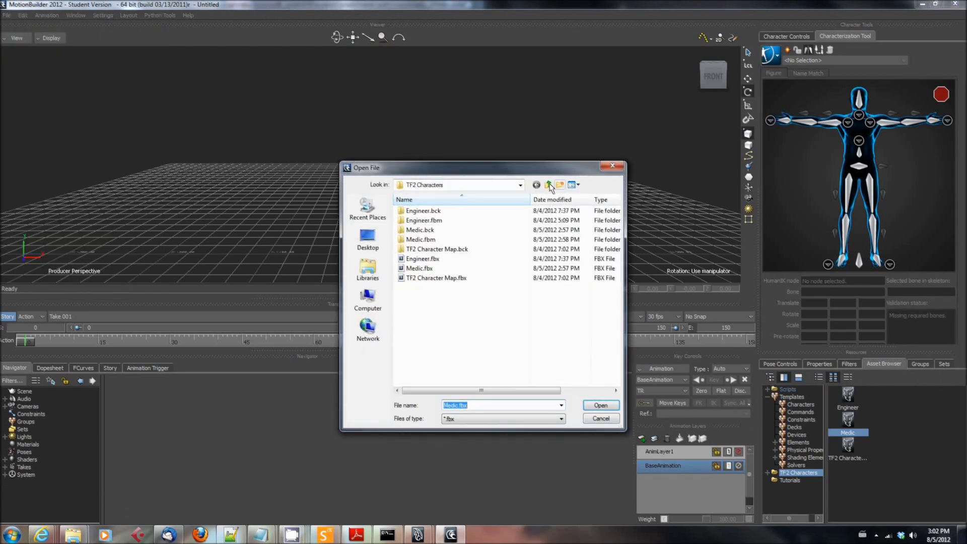
click(549, 185)
double_click(433, 239)
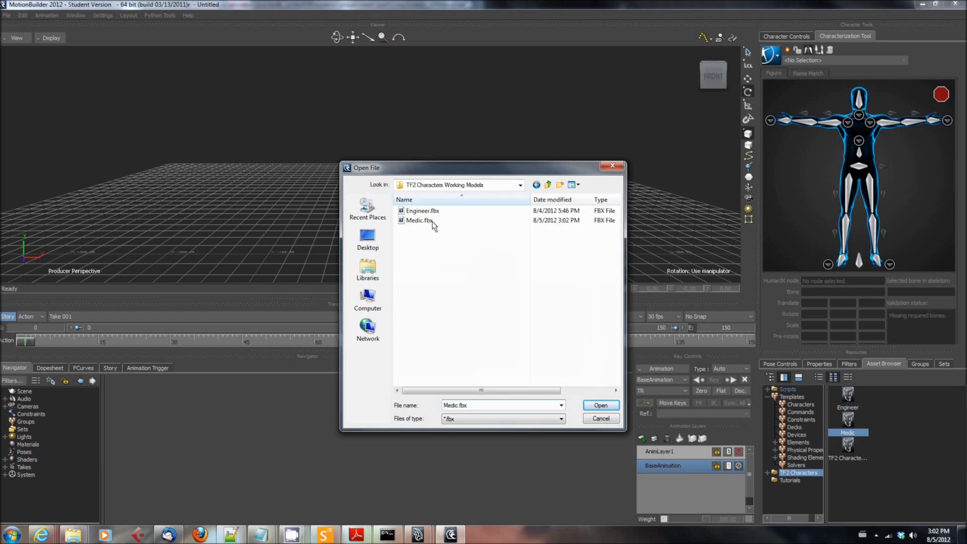
click(430, 221)
click(601, 406)
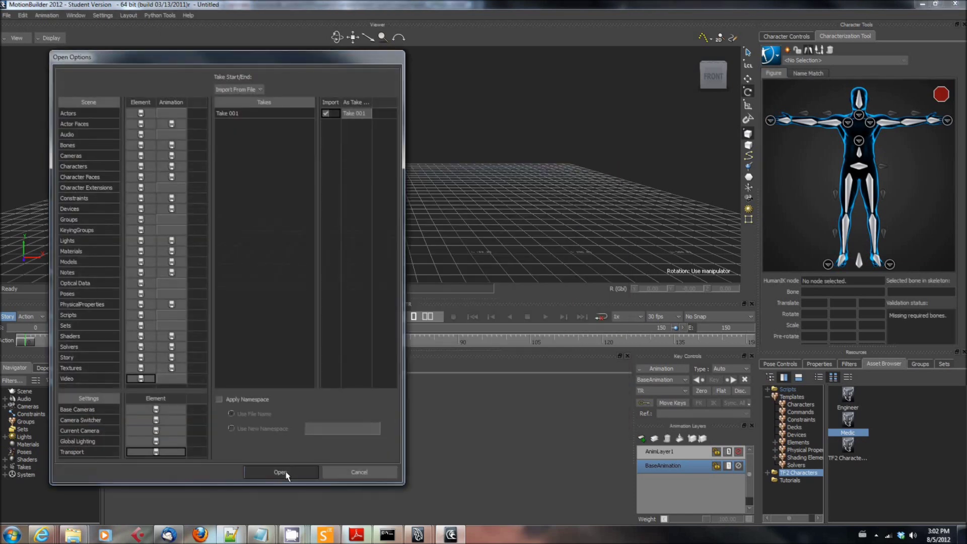
click(281, 472)
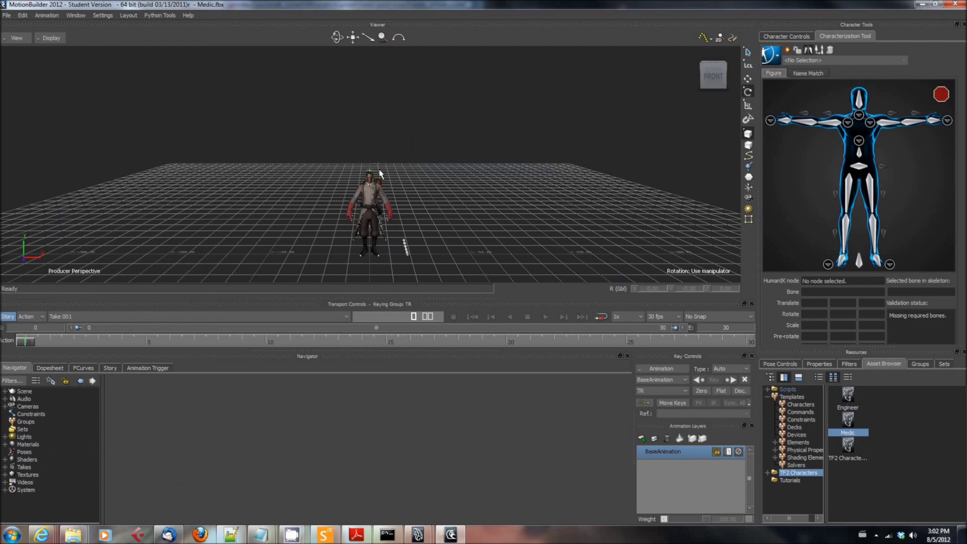
Zoom in and tilt the view slightly to frame the loaded Medic.
scroll(526, 189, up, 3)
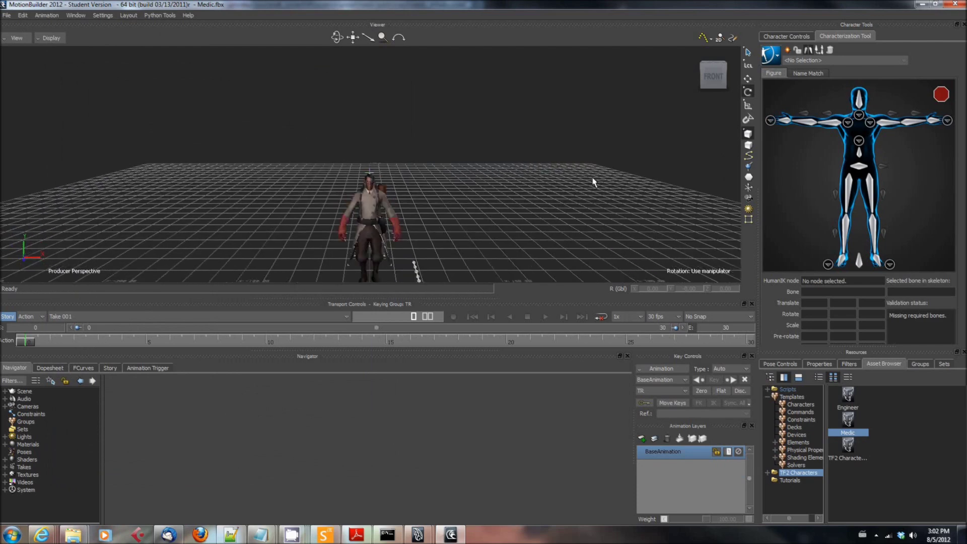
scroll(594, 182, up, 2)
scroll(529, 202, up, 4)
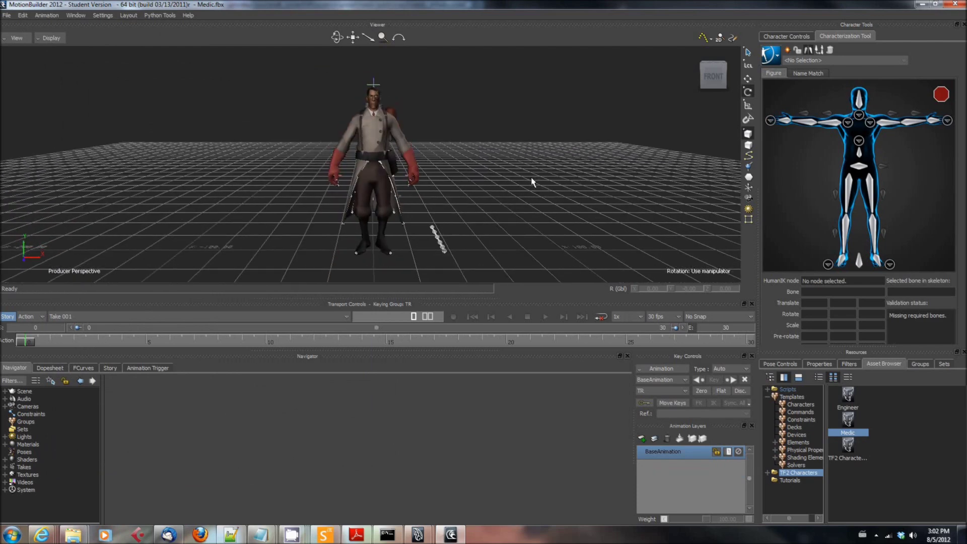
scroll(603, 172, up, 3)
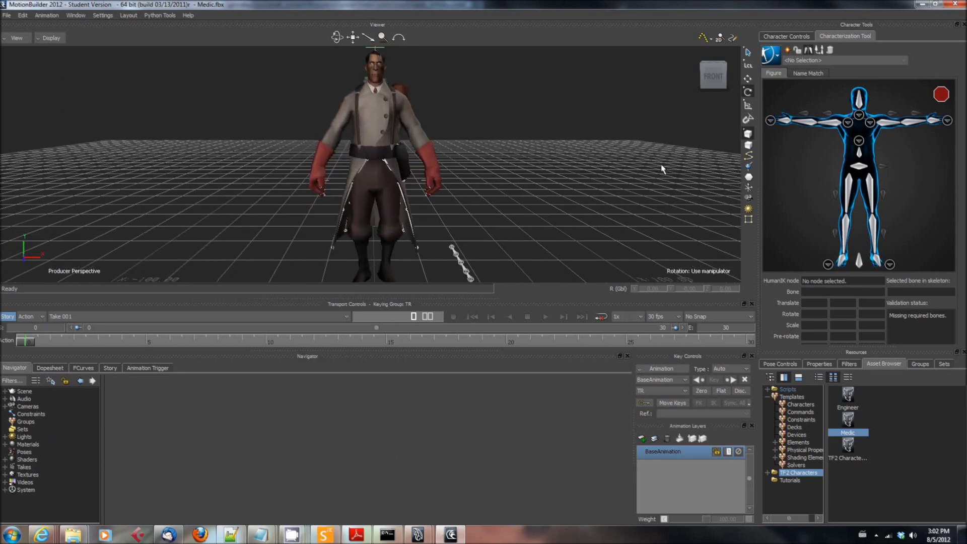
mouse_move(549, 120)
ctrl+shift+mouse_down()
mouse_move(550, 131)
mouse_move(549, 122)
ctrl+shift+mouse_up()
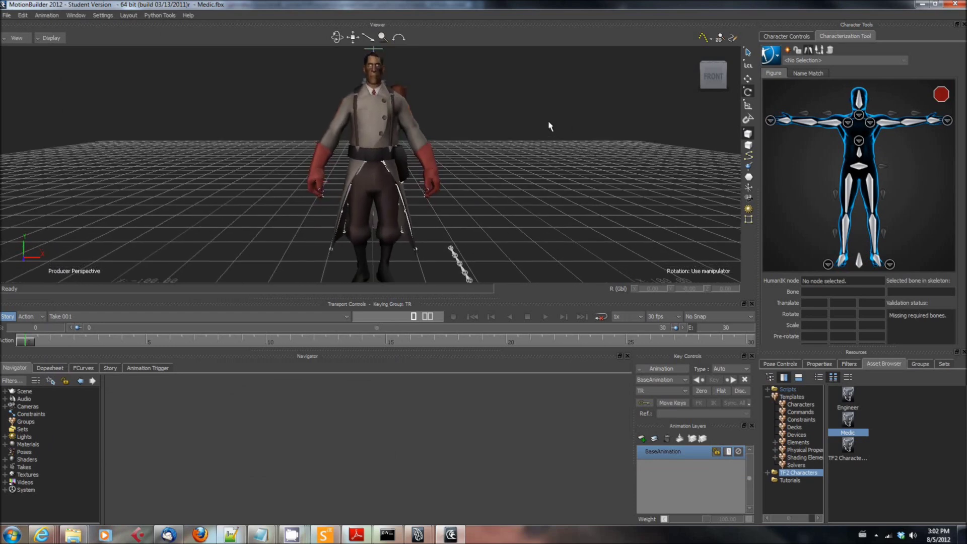
click(16, 37)
Turn on X-Ray and set the left upper arm's global rotation to X 0, Y 0, Z 90.
click(49, 38)
click(56, 65)
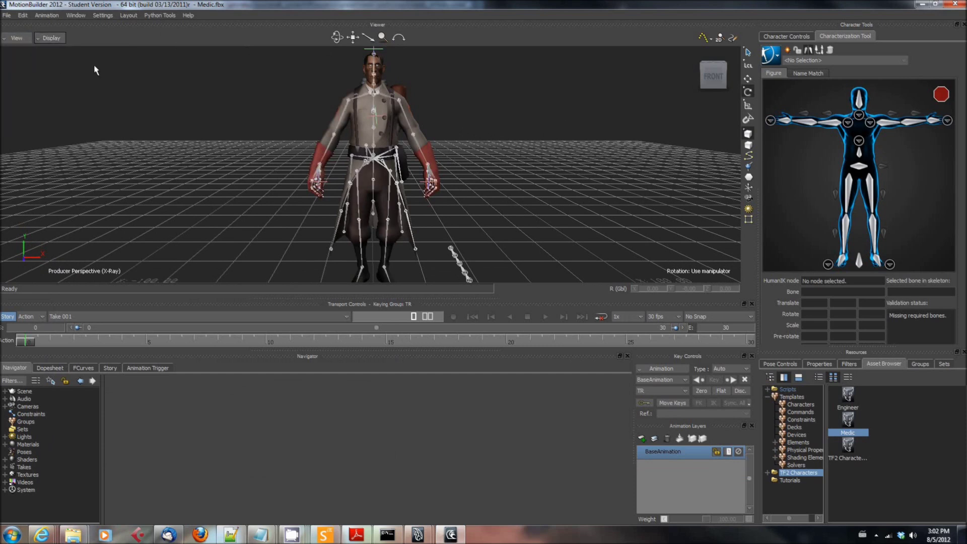
click(403, 113)
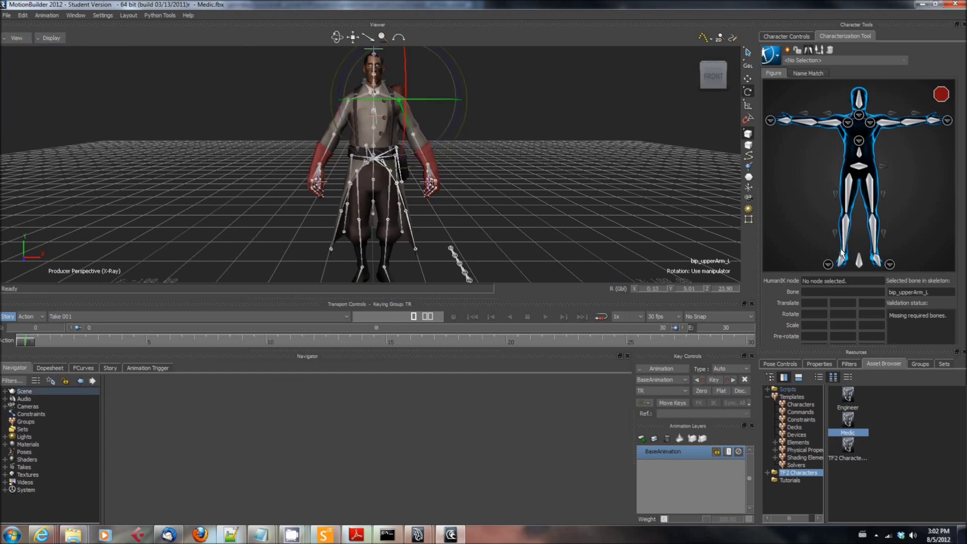
click(657, 290)
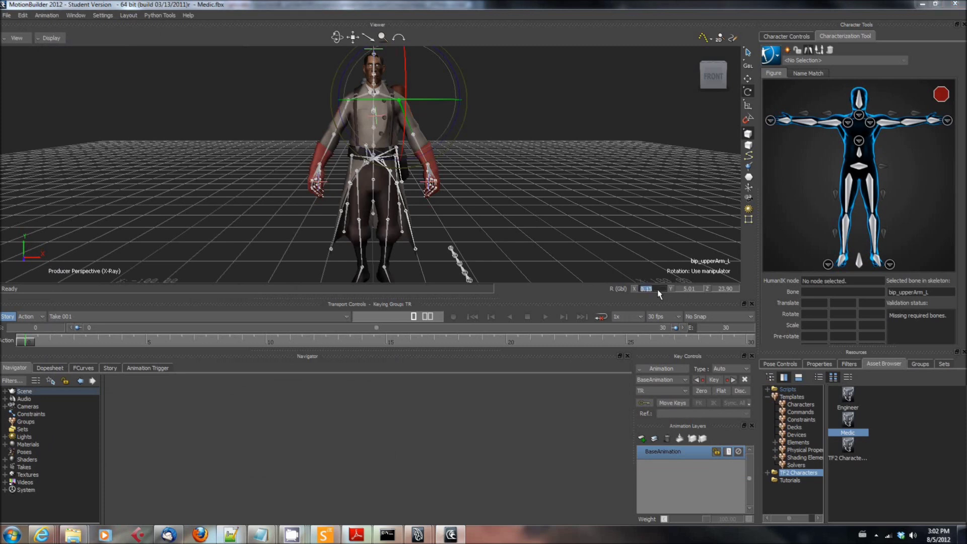
text(0)
key(Tab)
text(0)
key(Return)
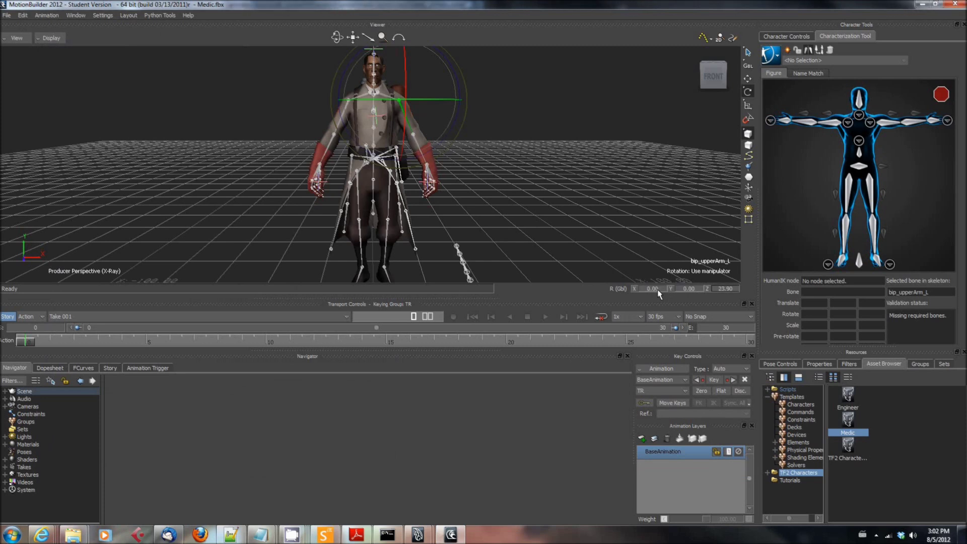
text(0)
key(Return)
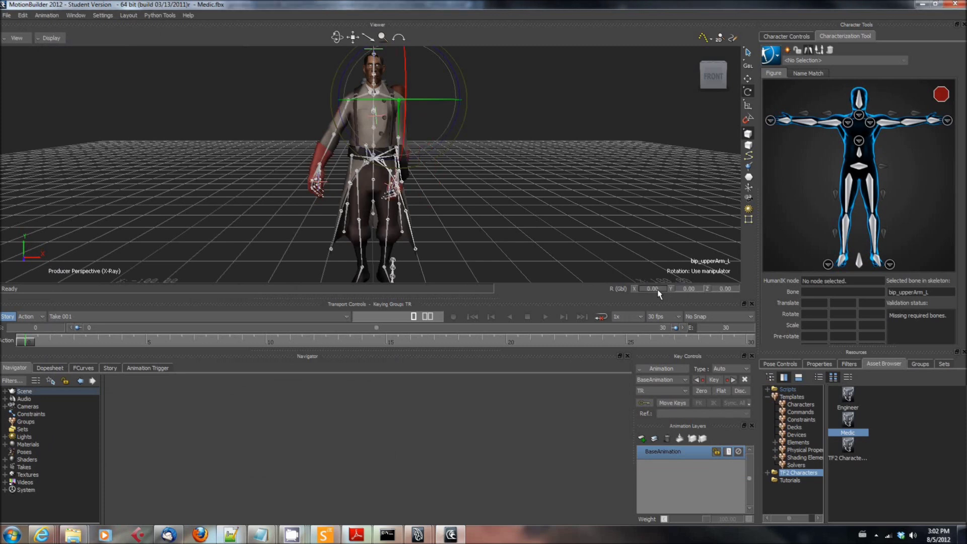
click(729, 289)
text(9)
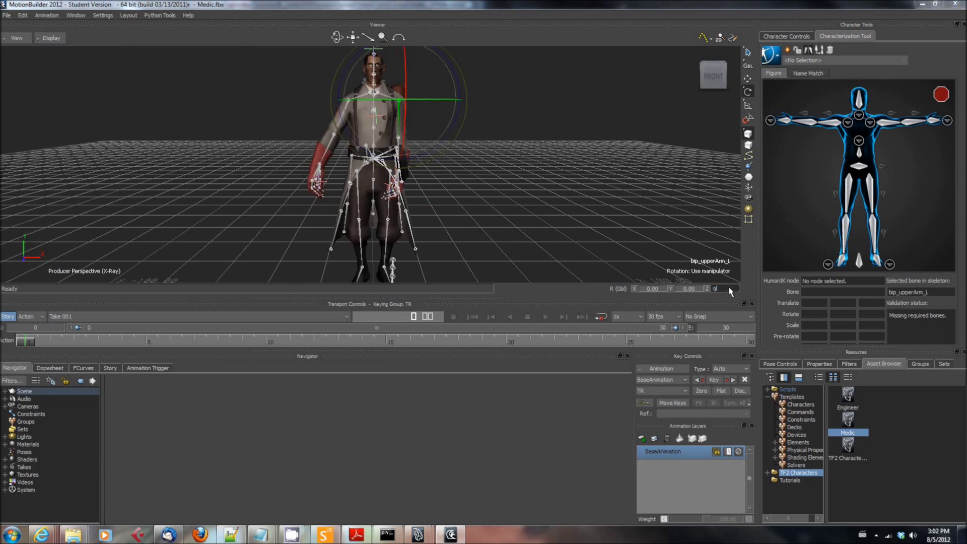
text(0)
key(Return)
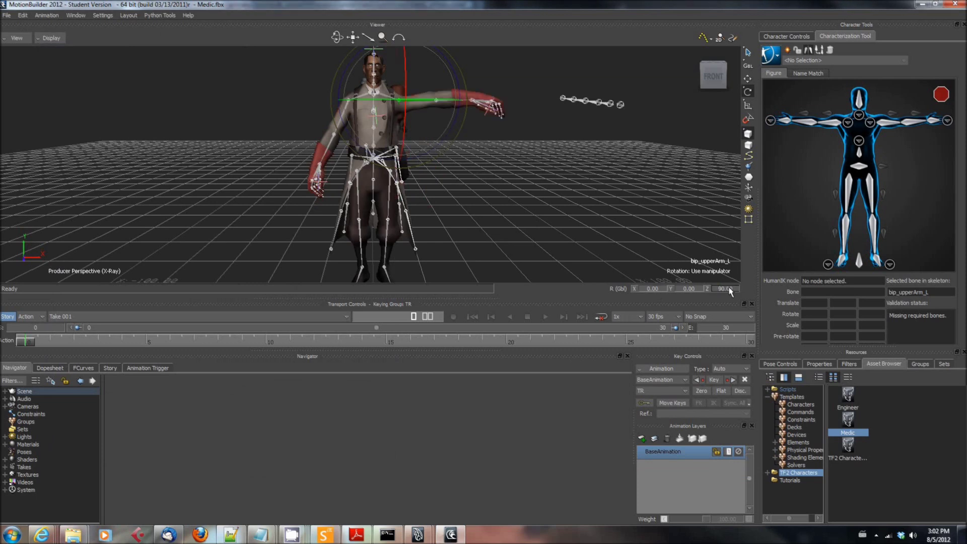
Set the left lower arm's global X rotation to 0.
click(450, 107)
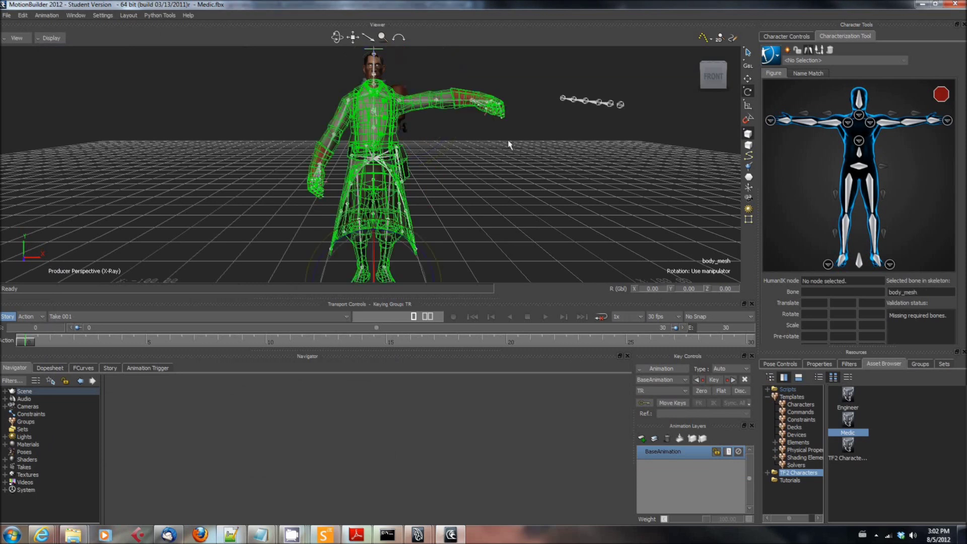
click(477, 159)
click(452, 104)
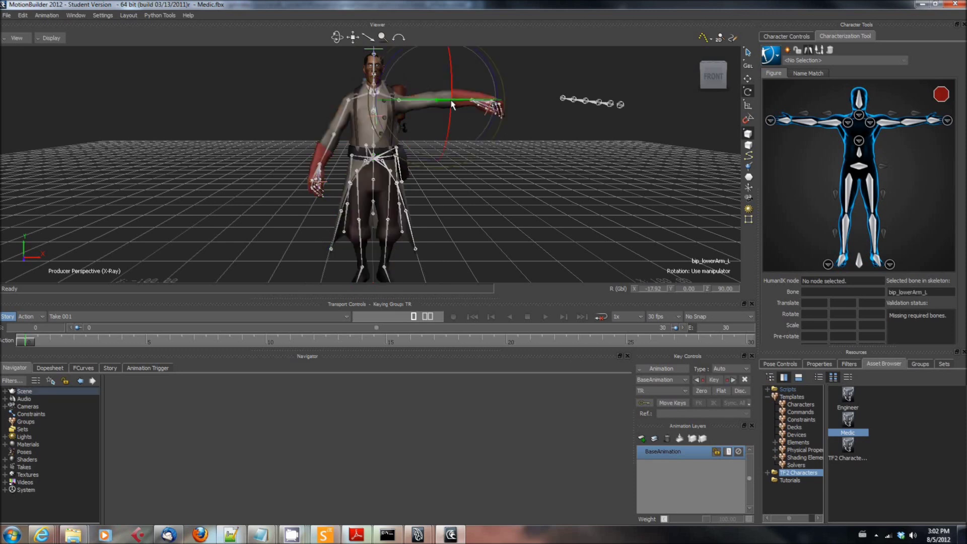
double_click(653, 288)
text(0)
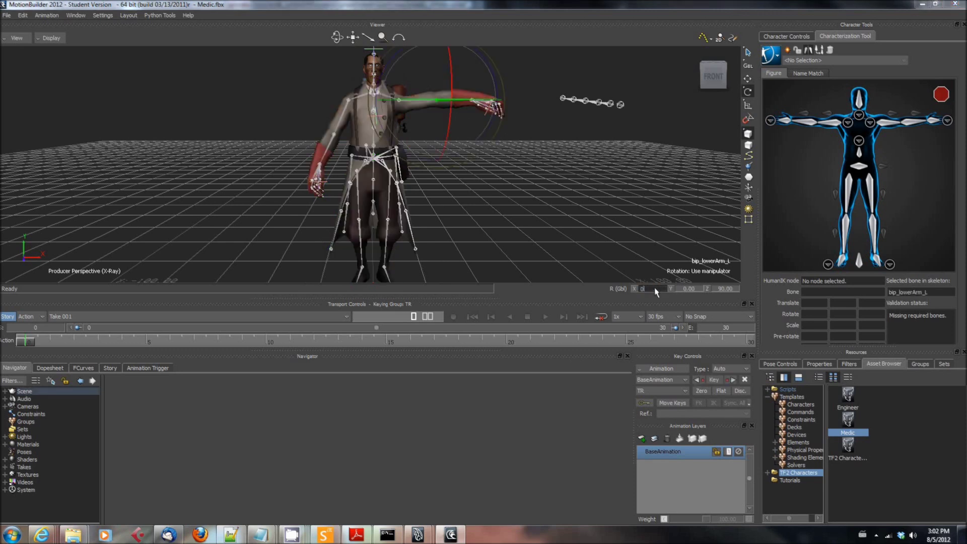
key(Return)
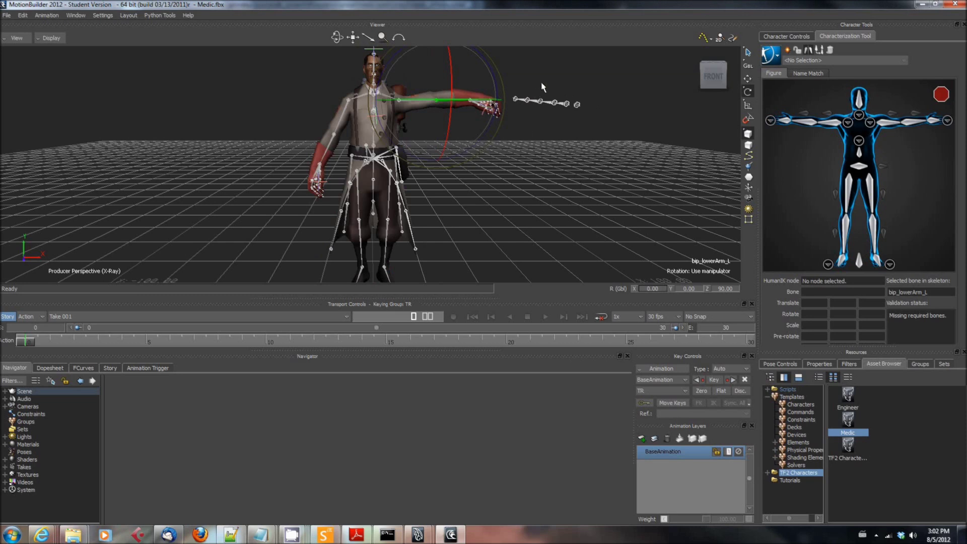
Set the right upper arm's global rotation to X -180, Y 0, Z -90.
click(346, 105)
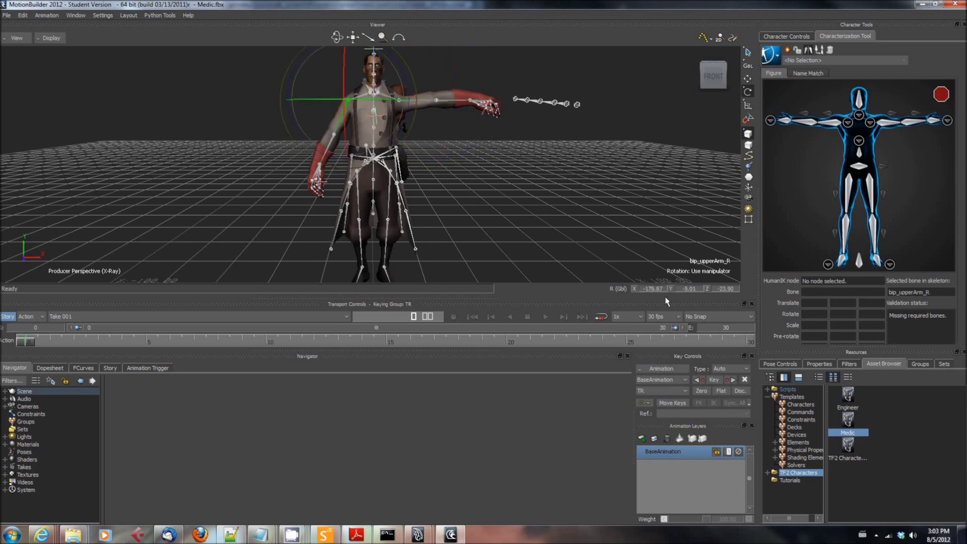
double_click(653, 291)
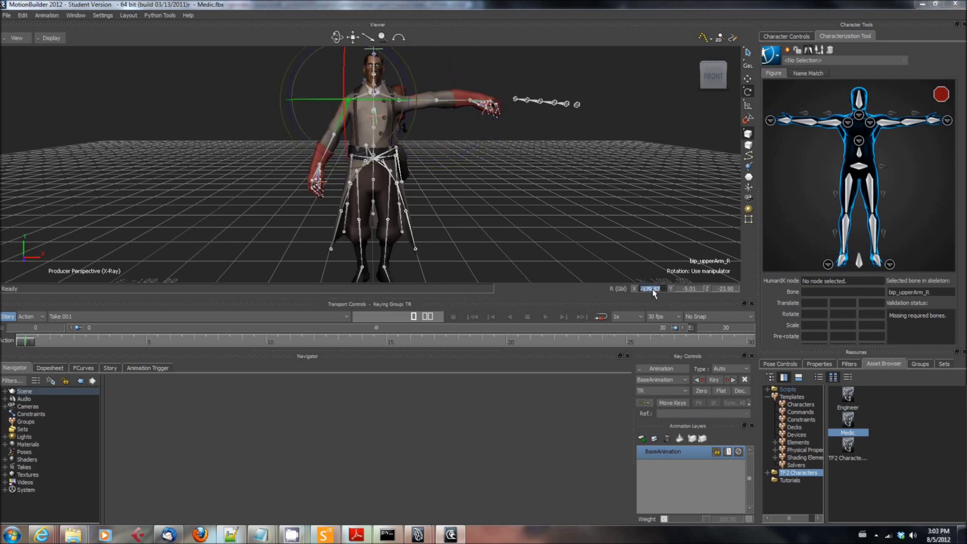
text(-180.00)
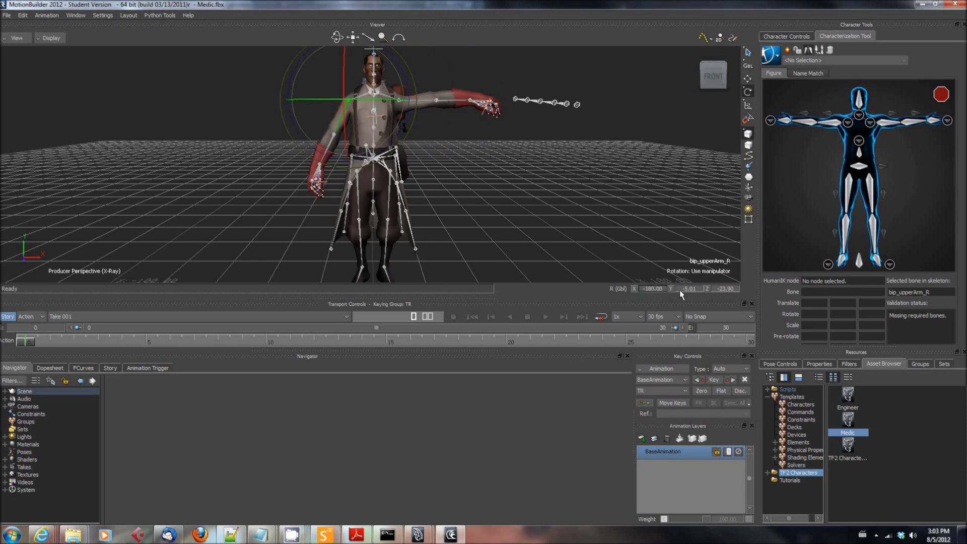
double_click(686, 290)
text(0)
key(Tab)
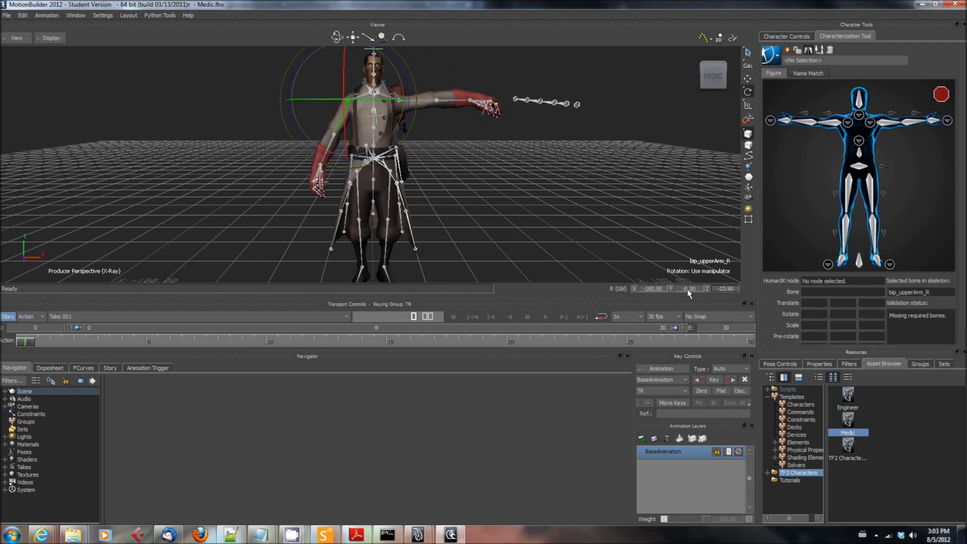
text(0)
key(Return)
double_click(733, 291)
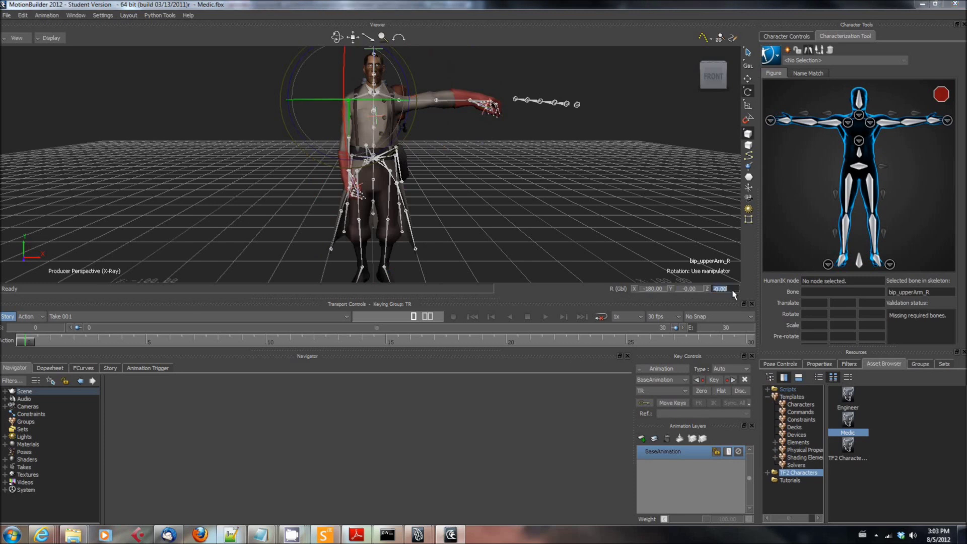
text(90)
key(Return)
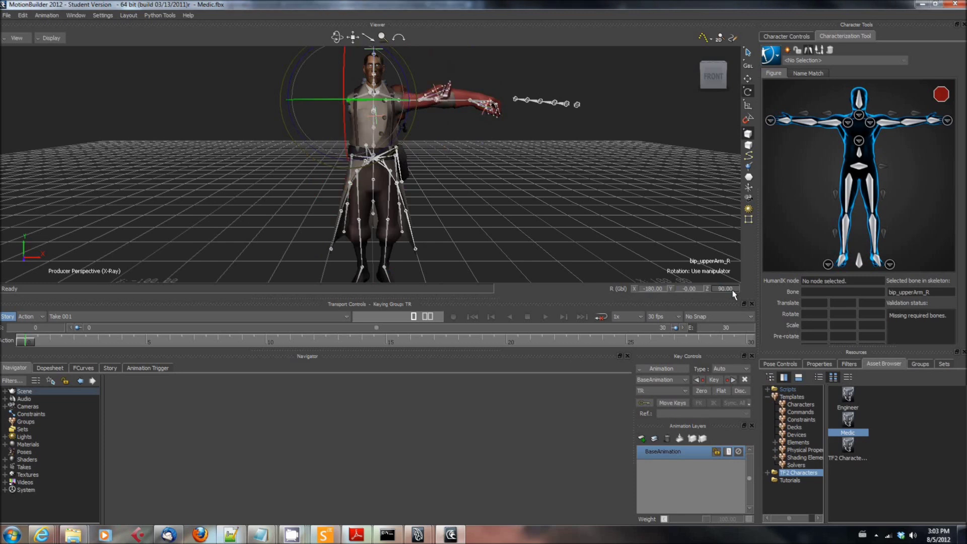
double_click(733, 291)
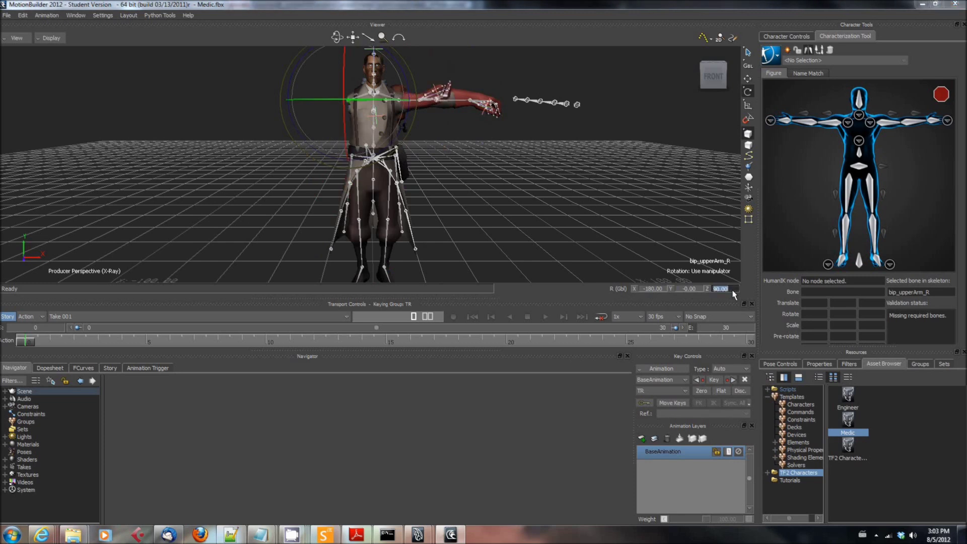
text(-90)
key(Return)
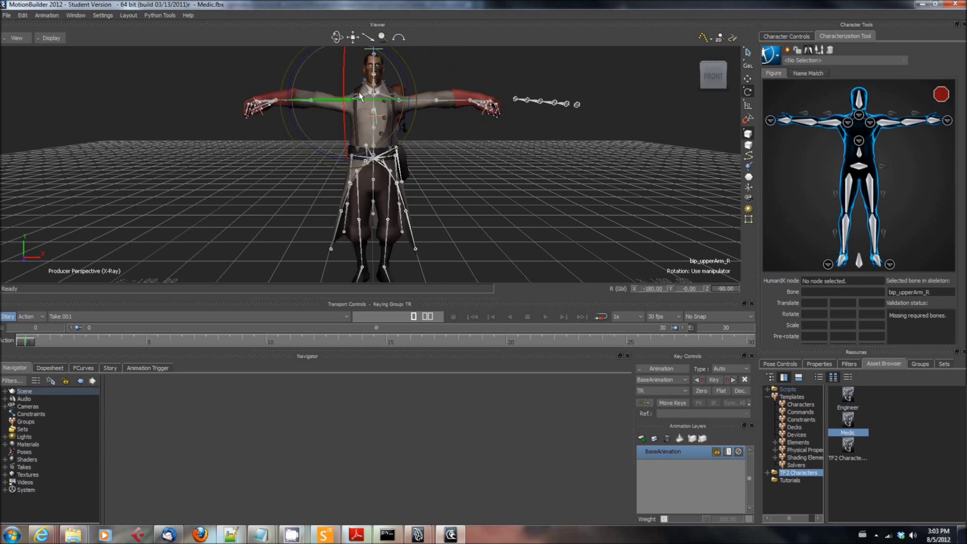
Set the right lower arm's global X rotation to -180.
click(301, 103)
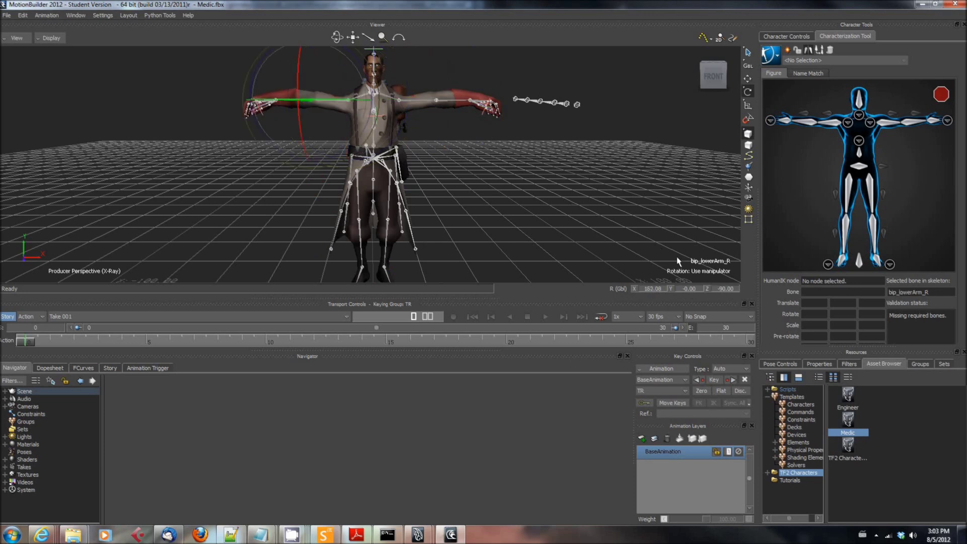
double_click(653, 289)
text(1)
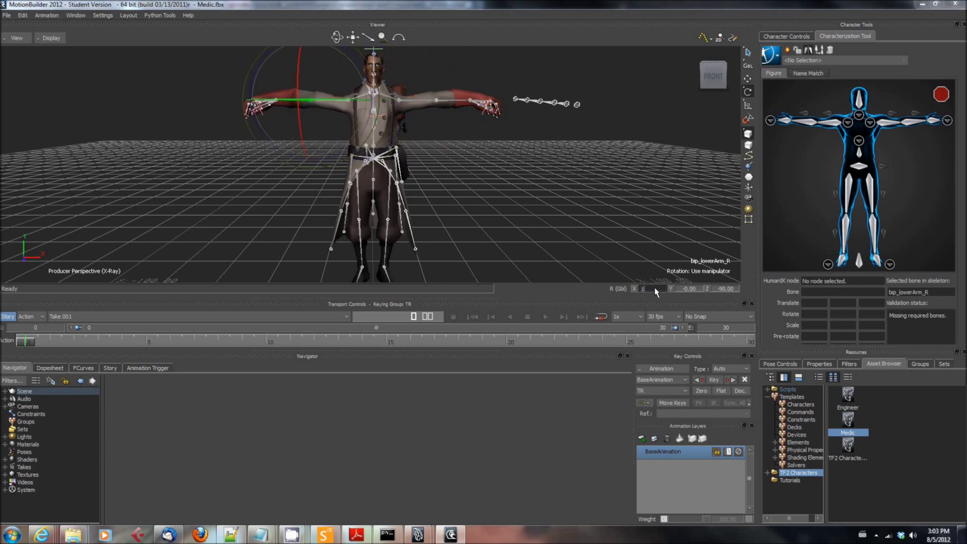
text(80)
key(Return)
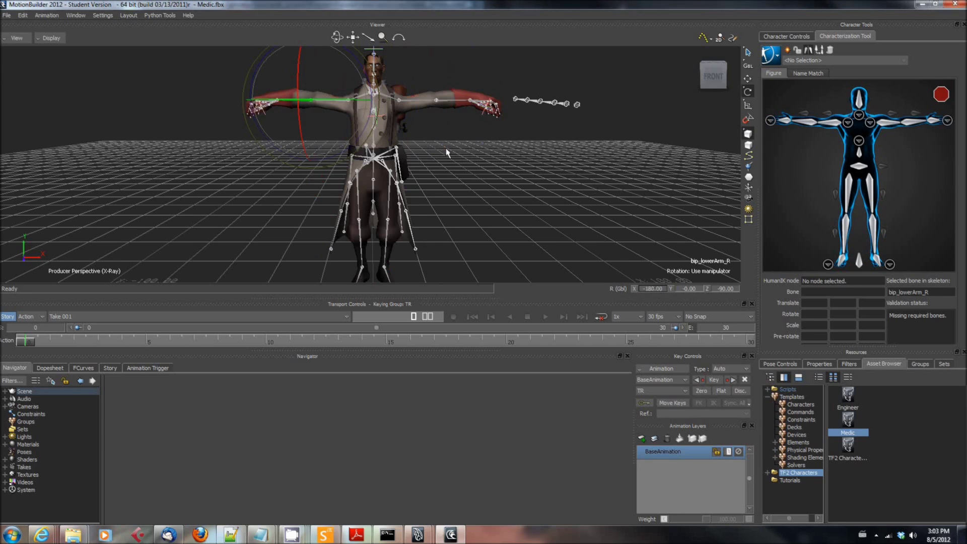
click(391, 185)
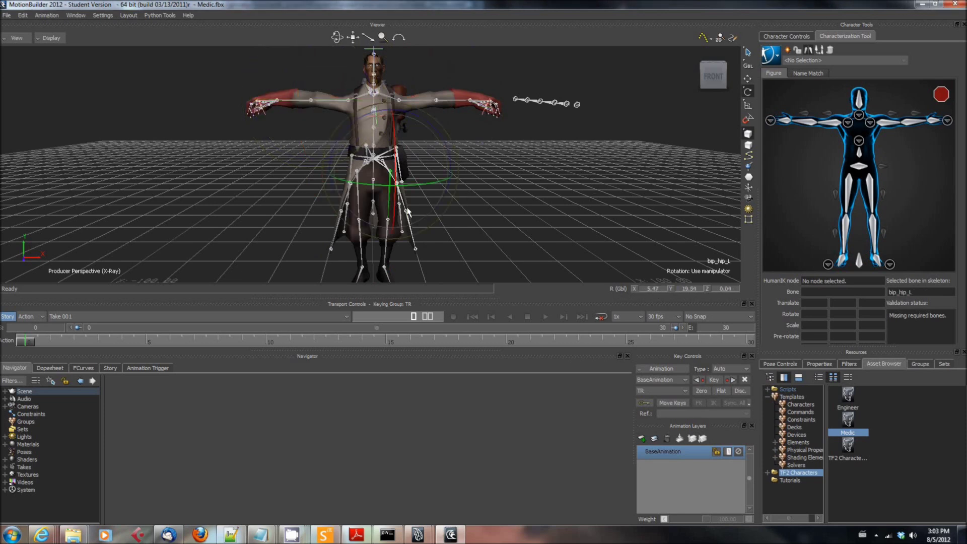
Zero the left hip's global X, Y, Z rotation and set the right hip's X to -180.
double_click(654, 289)
text(0)
key(Return)
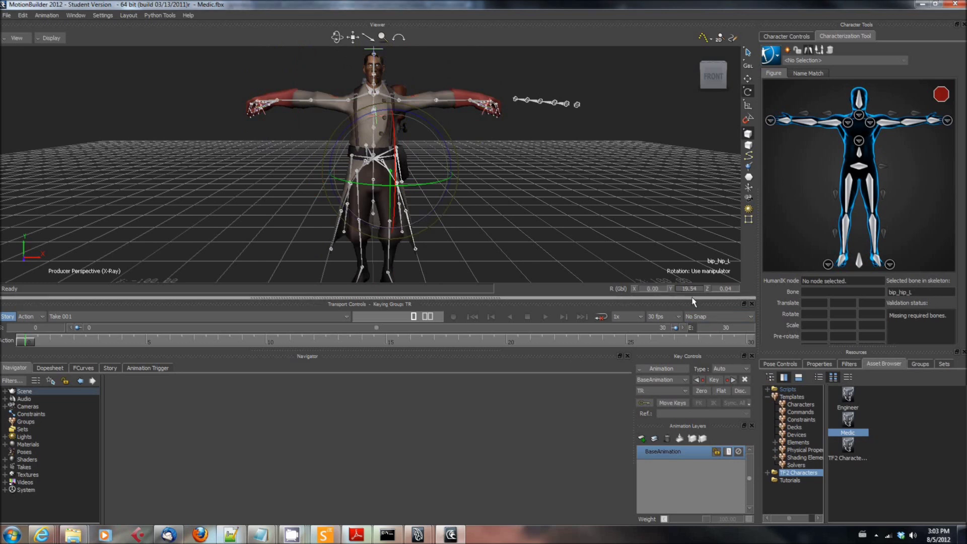
key(Tab)
text(0)
key(Tab)
text(0)
key(Return)
click(357, 203)
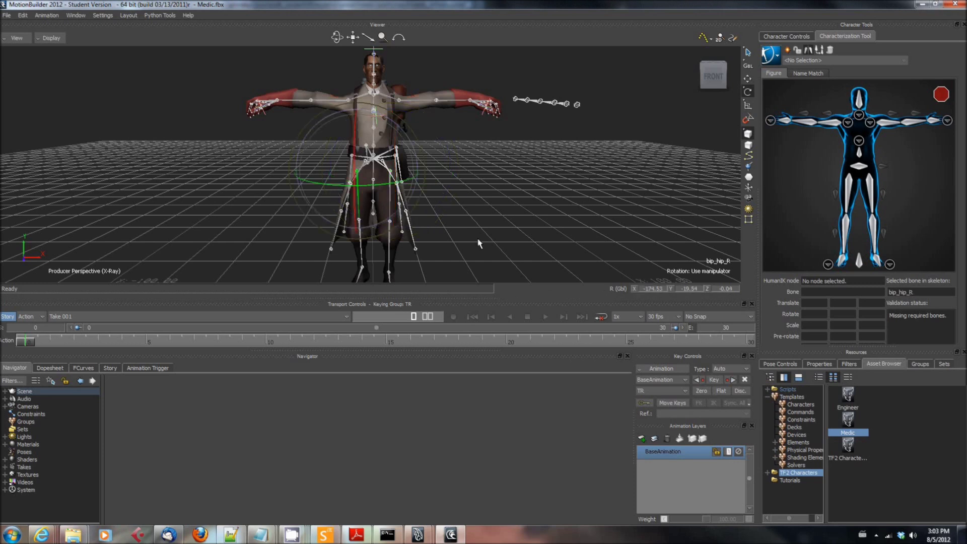
double_click(651, 290)
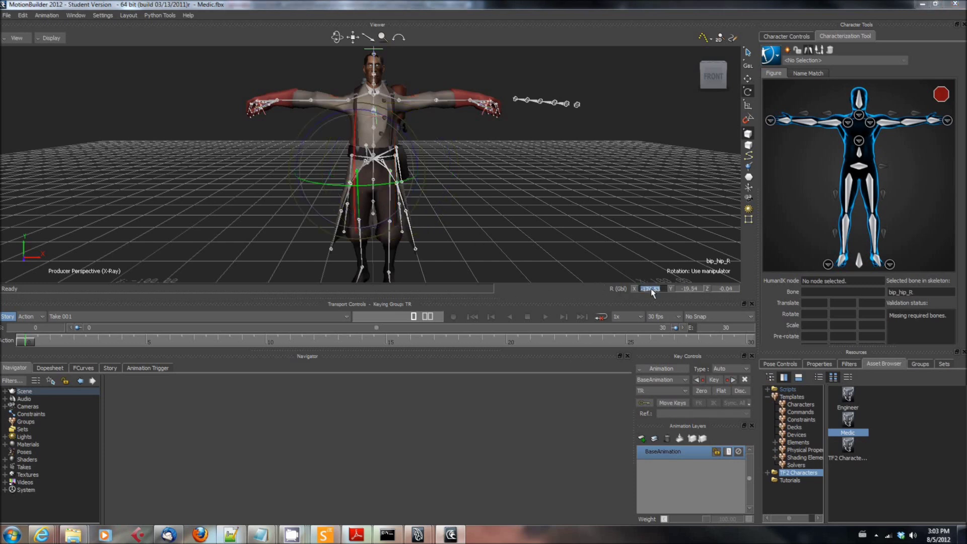
text(-180)
key(Return)
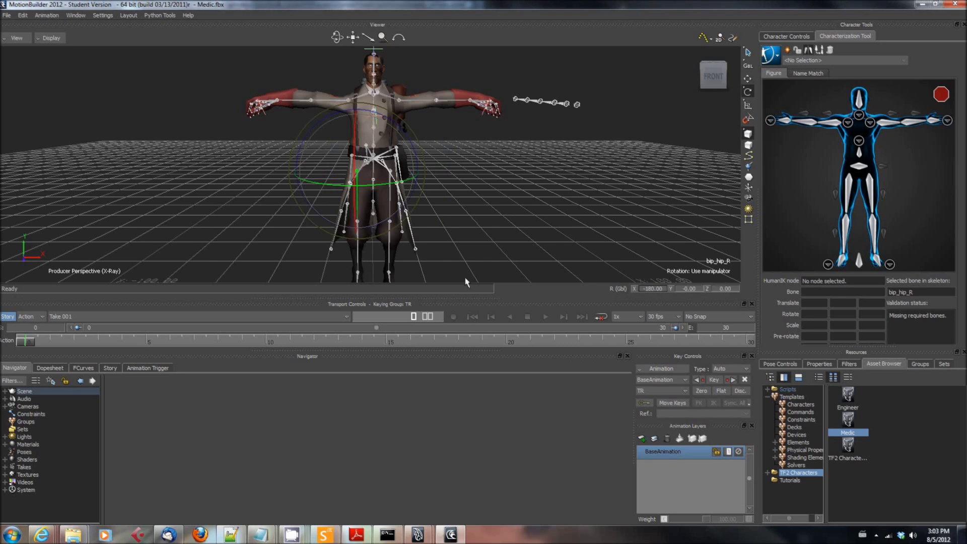
Set the left knee's global X rotation to 0 and the right knee's to -180.
click(390, 250)
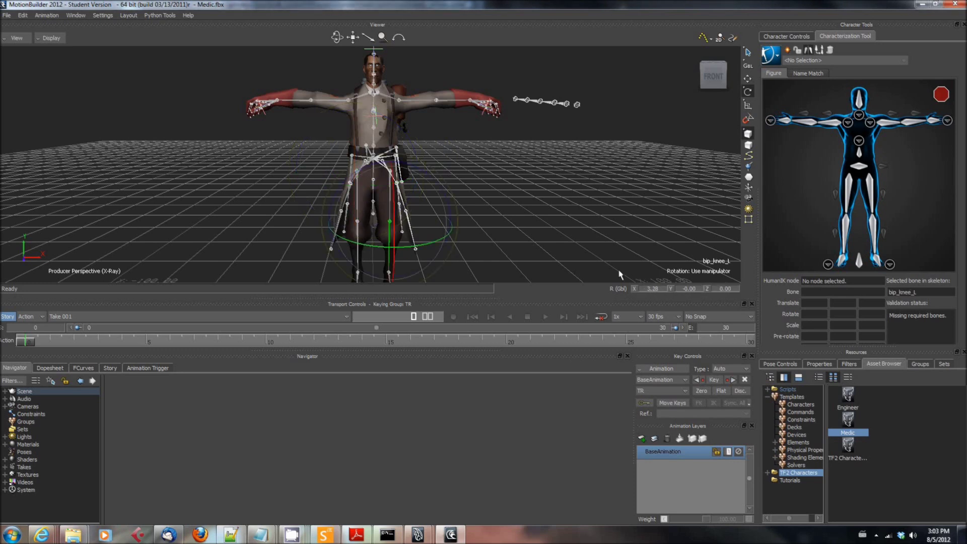
double_click(654, 290)
text(0)
key(Return)
click(358, 253)
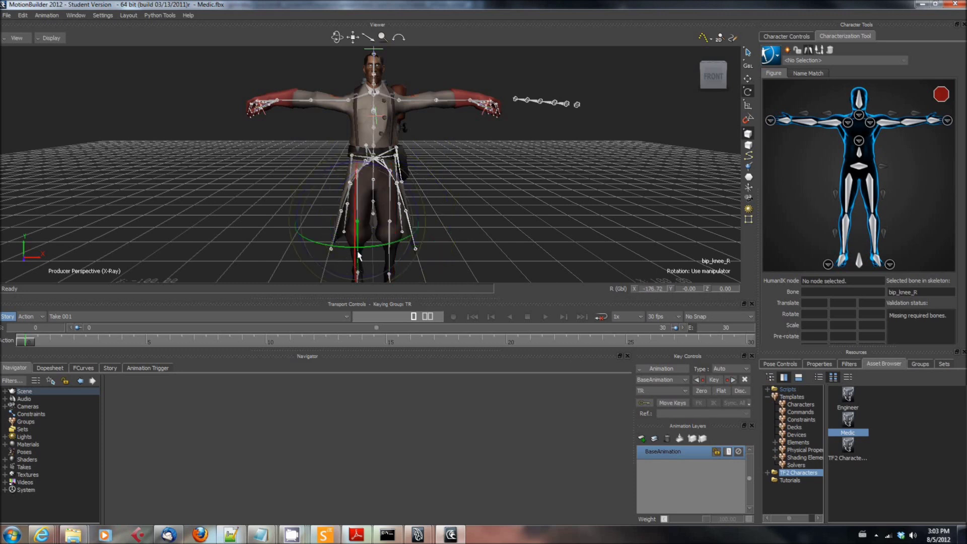
double_click(651, 289)
text(-)
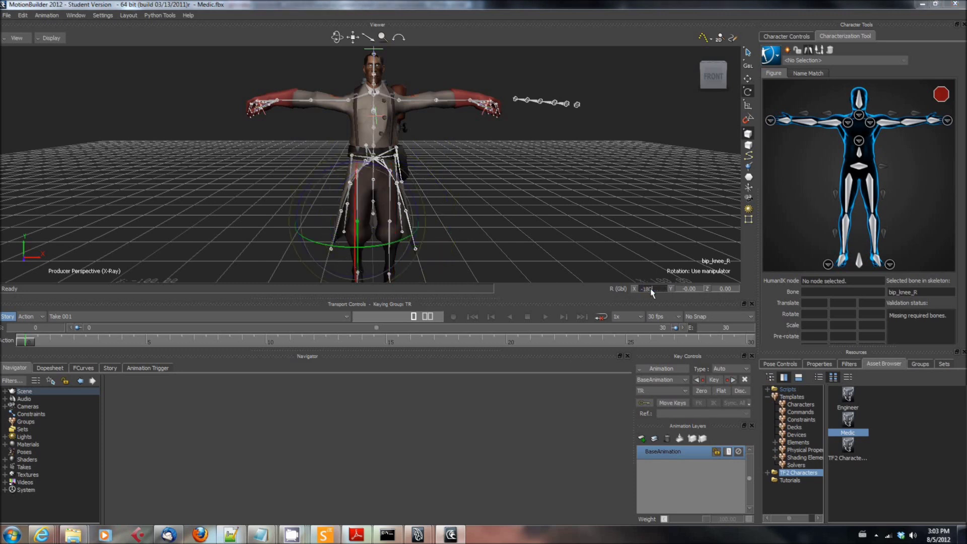
text(180)
key(Return)
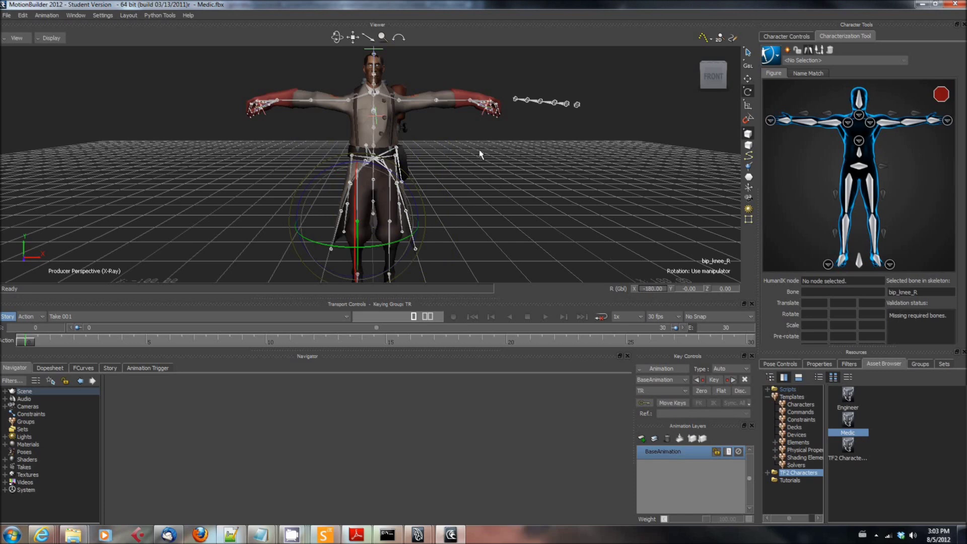
Set the pelvis and bip_spine_0 global X rotations to 180.
ctrl+shift+drag(453, 154, 697, 173)
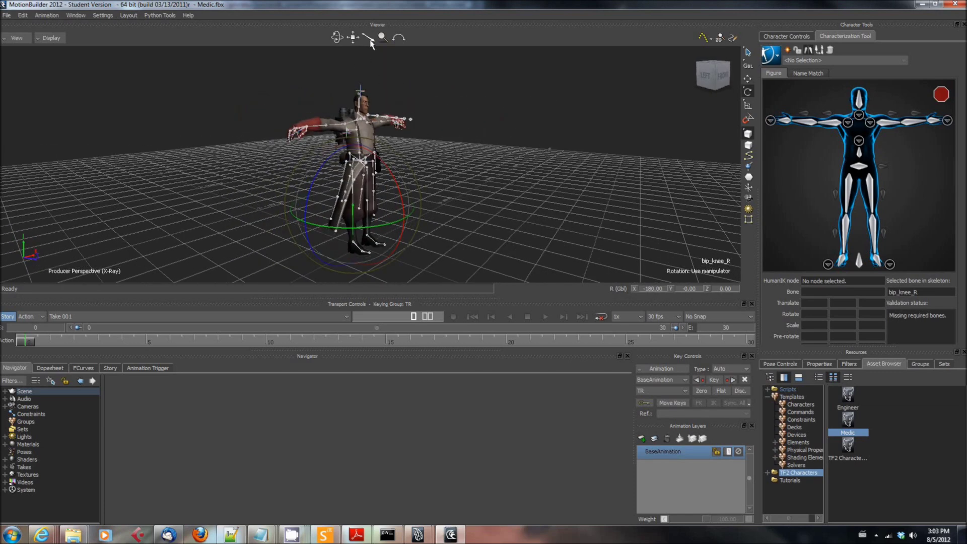
drag(370, 39, 410, 131)
click(342, 150)
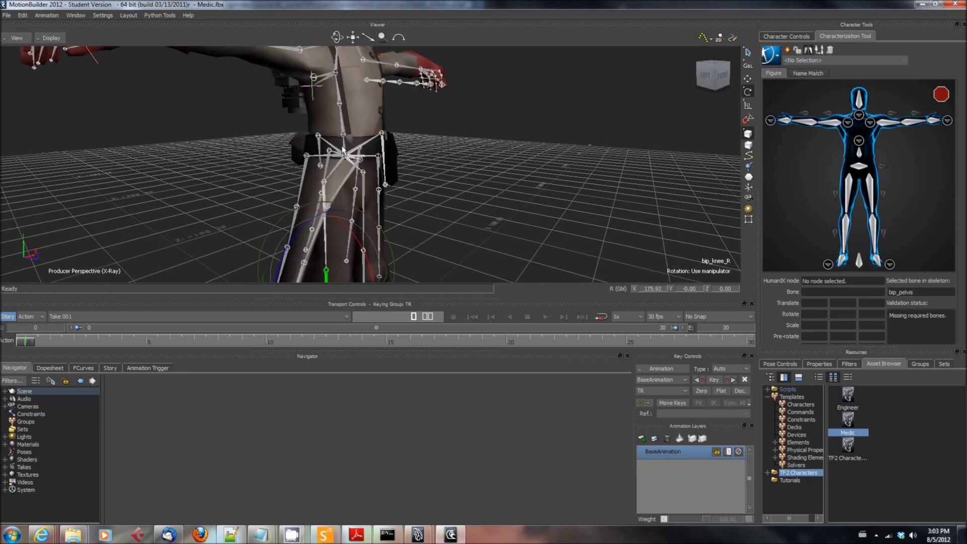
click(650, 289)
text(180)
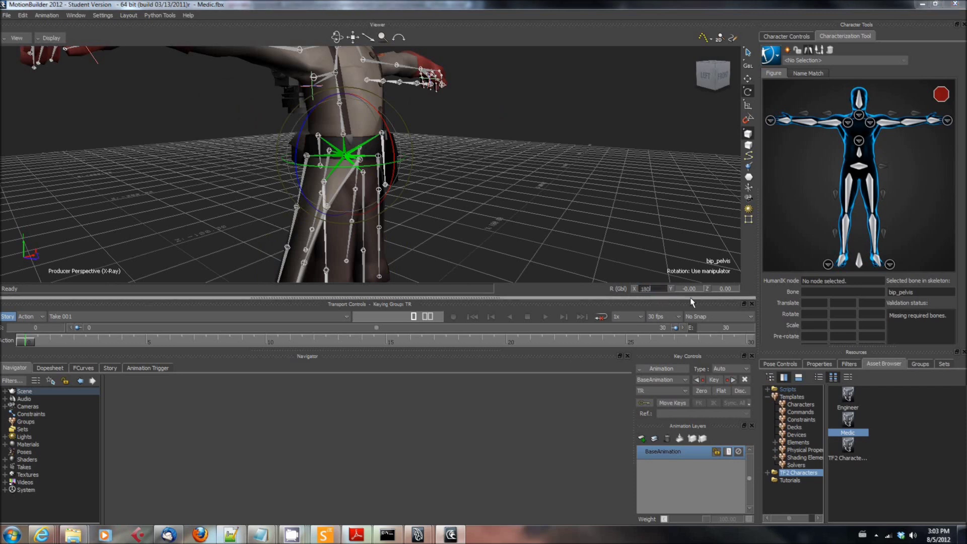
key(Return)
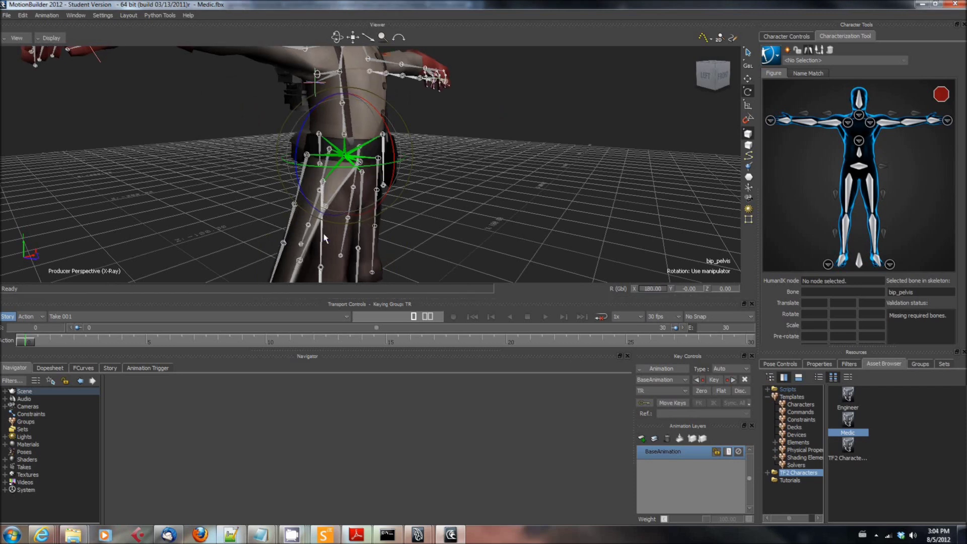
click(355, 112)
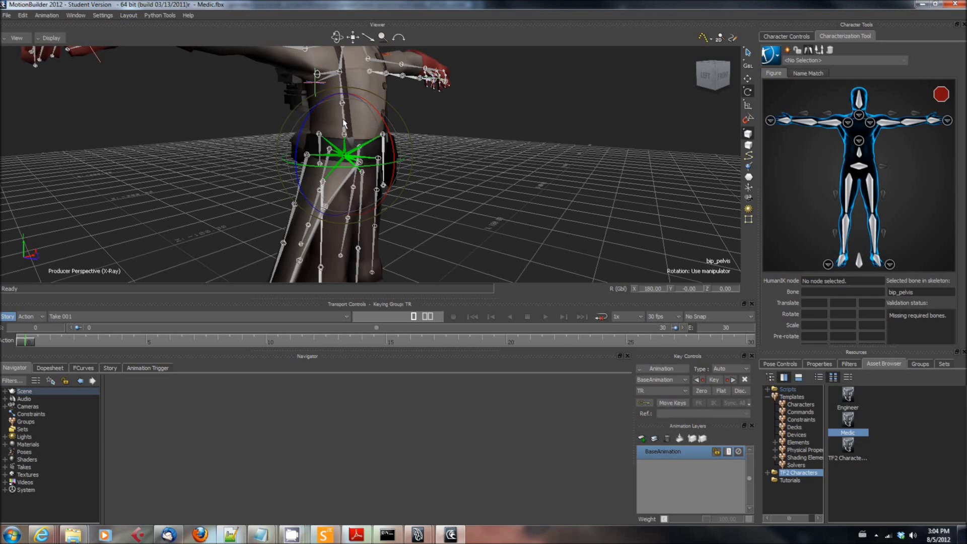
double_click(651, 290)
text(1)
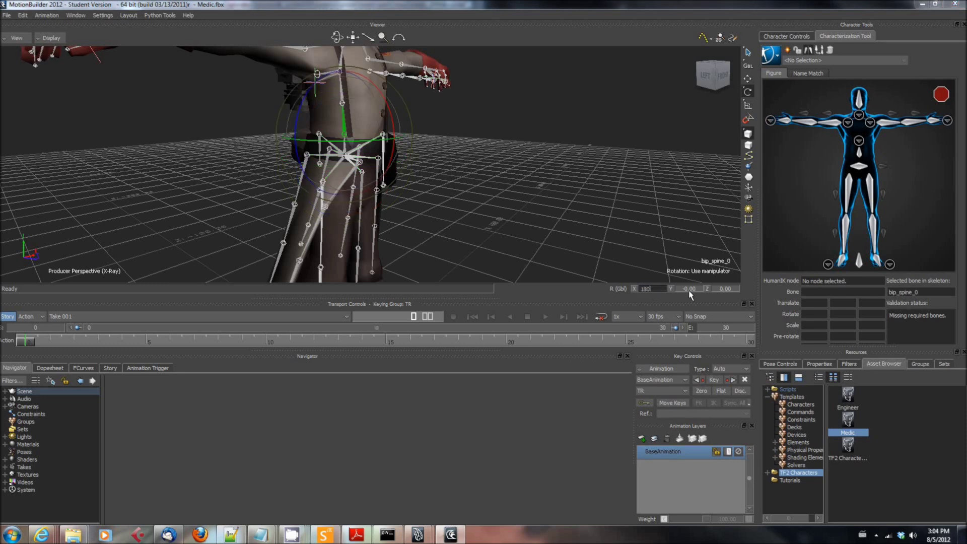
text(80)
key(Return)
Set bip_spine_2 X to -180, bip_spine_3 X to 180, and zero the neck's Y rotation.
click(344, 62)
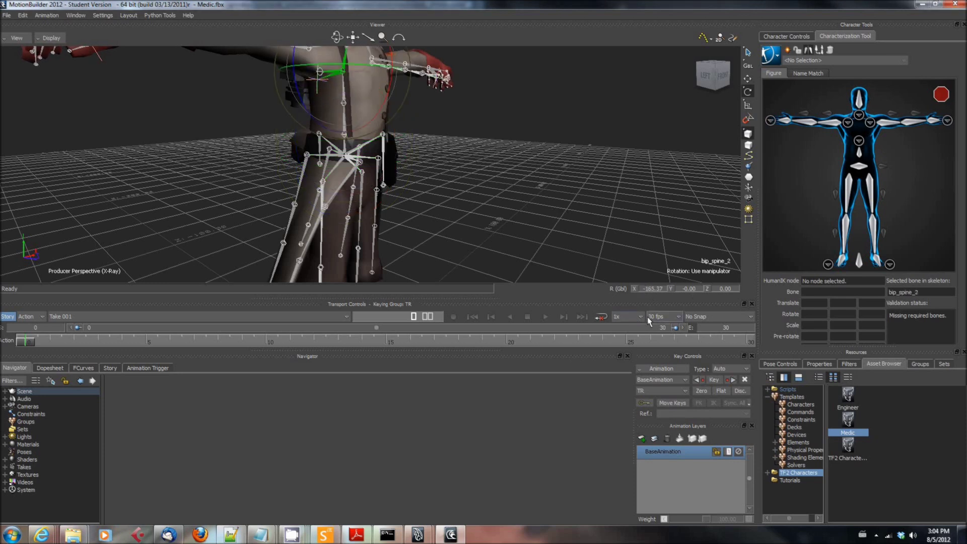
double_click(655, 289)
text(-180)
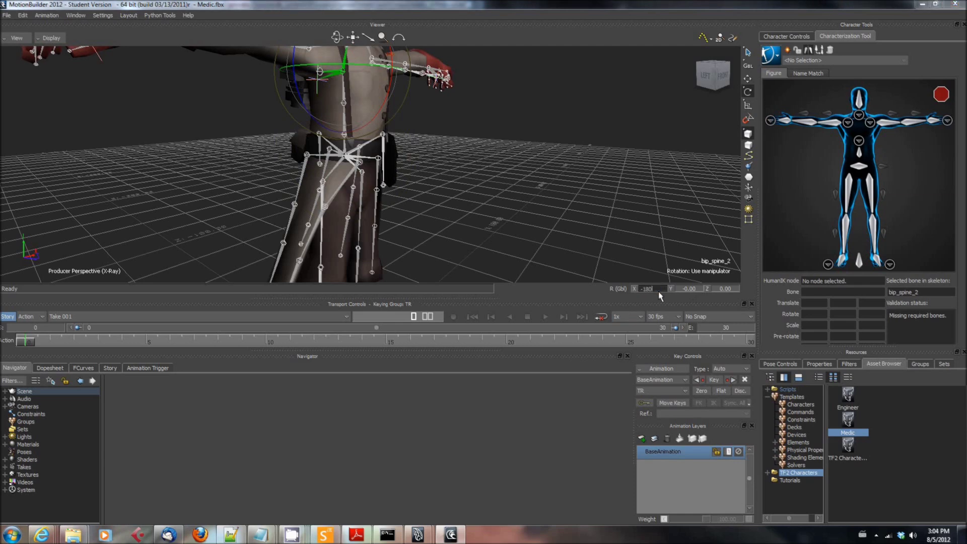
key(Return)
ctrl+shift+drag(553, 166, 596, 218)
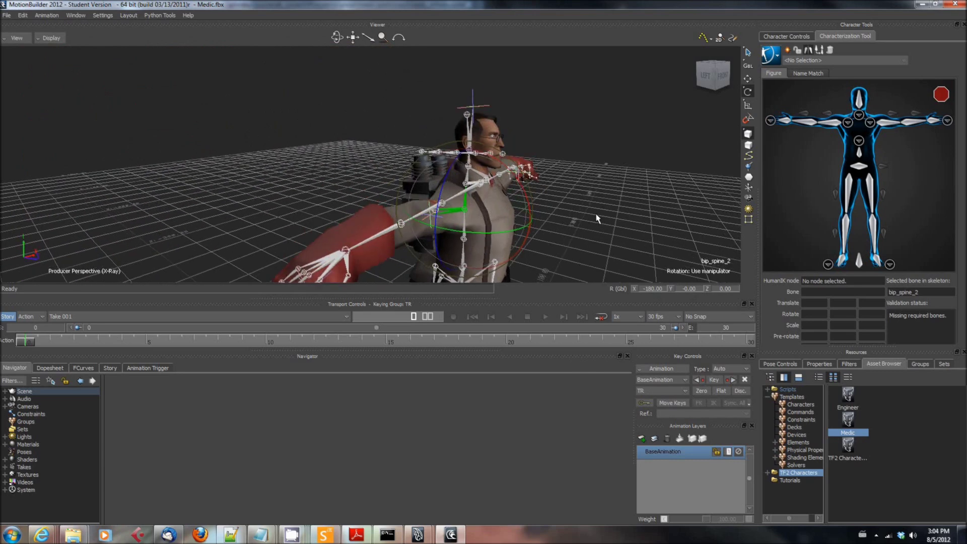
click(474, 177)
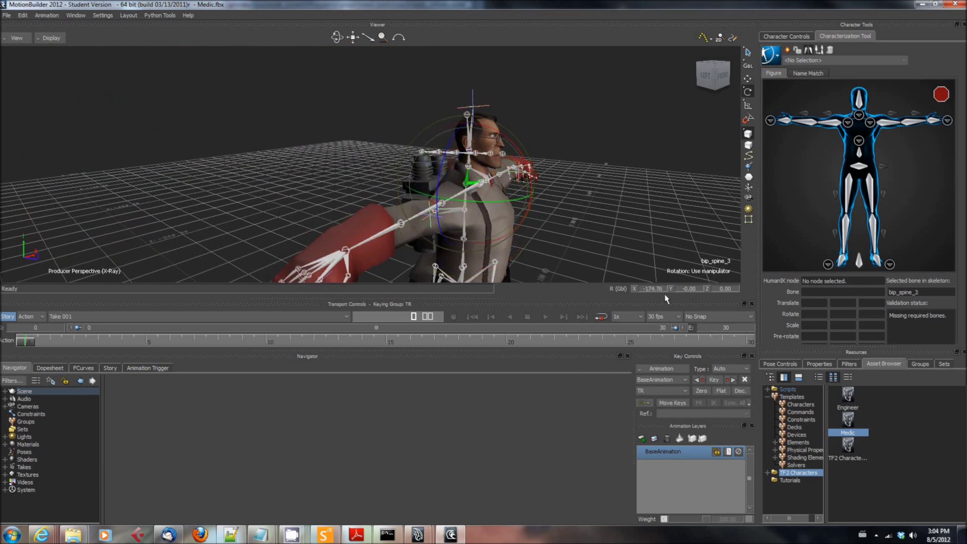
click(652, 288)
text(180)
key(Return)
click(468, 160)
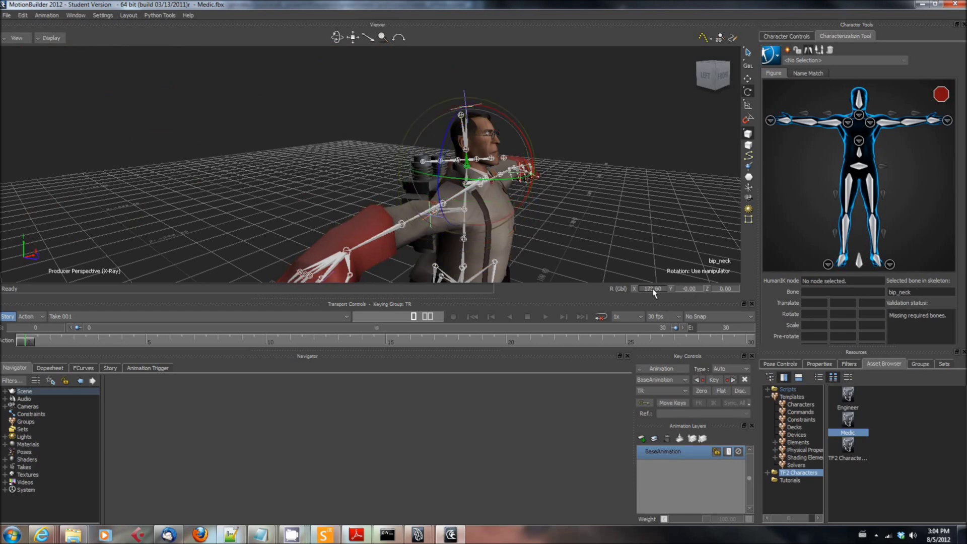
click(687, 289)
text(0)
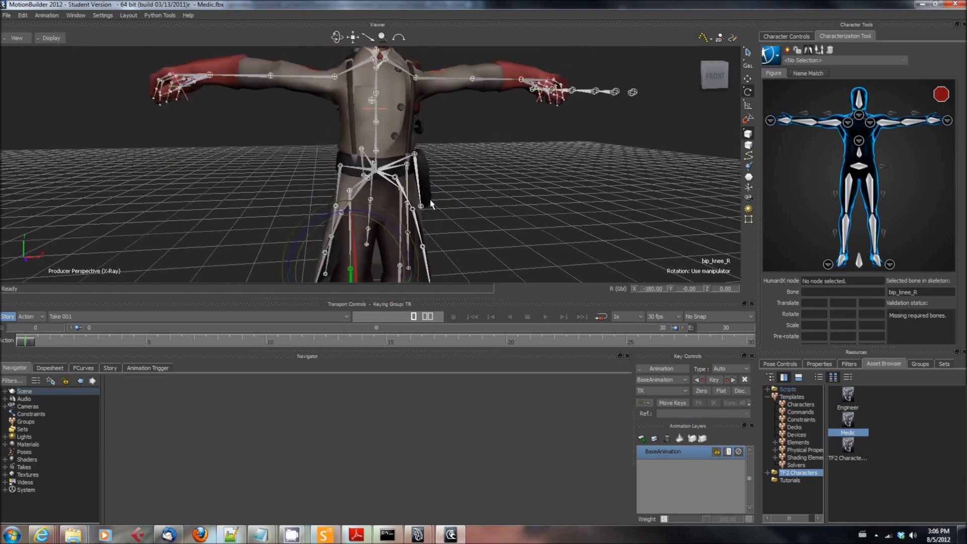
Frame the Medic from the front, create a Characterization Tool character, and rename it 'Medic'.
ctrl+shift+drag(243, 198, 78, 193)
ctrl+shift+drag(537, 195, 413, 200)
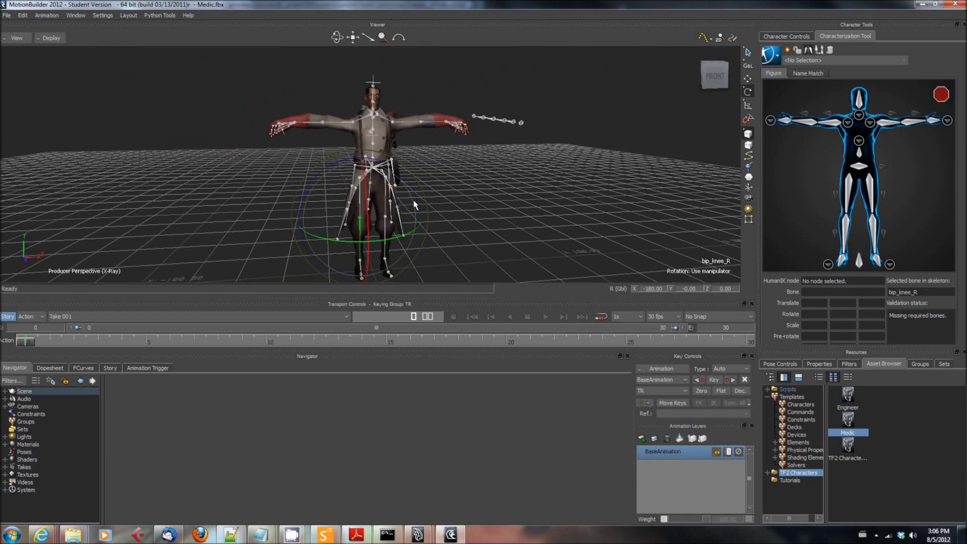
click(789, 54)
right_click(32, 414)
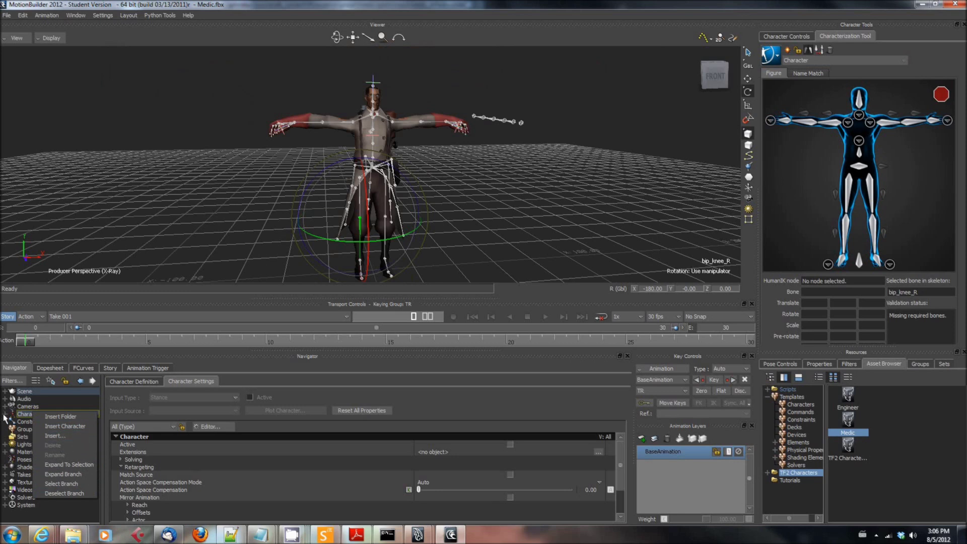
click(5, 416)
right_click(34, 422)
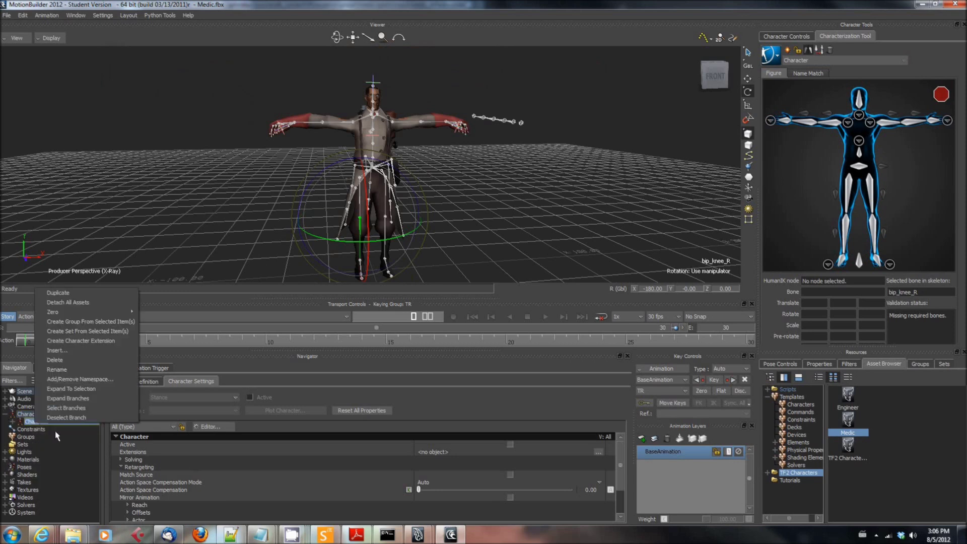
click(75, 374)
text(Medic)
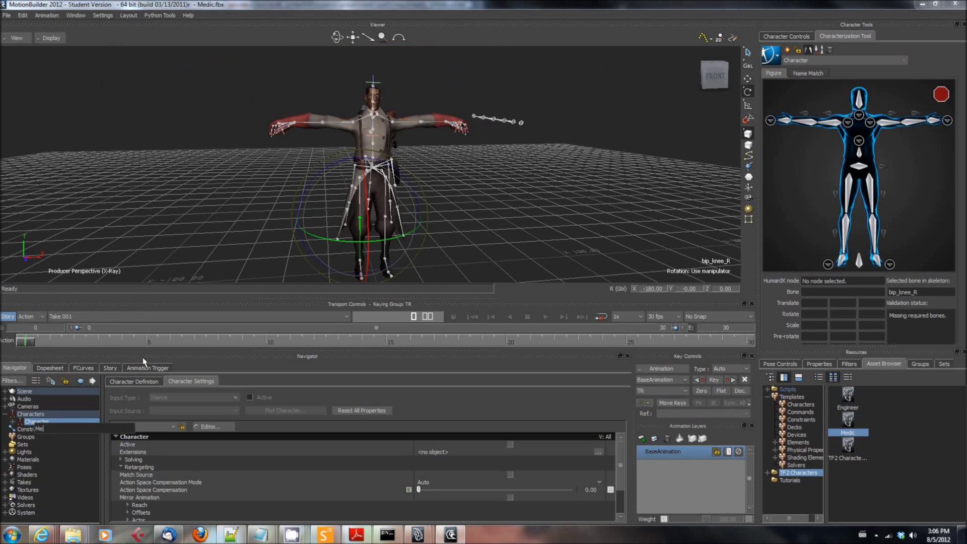
key(Return)
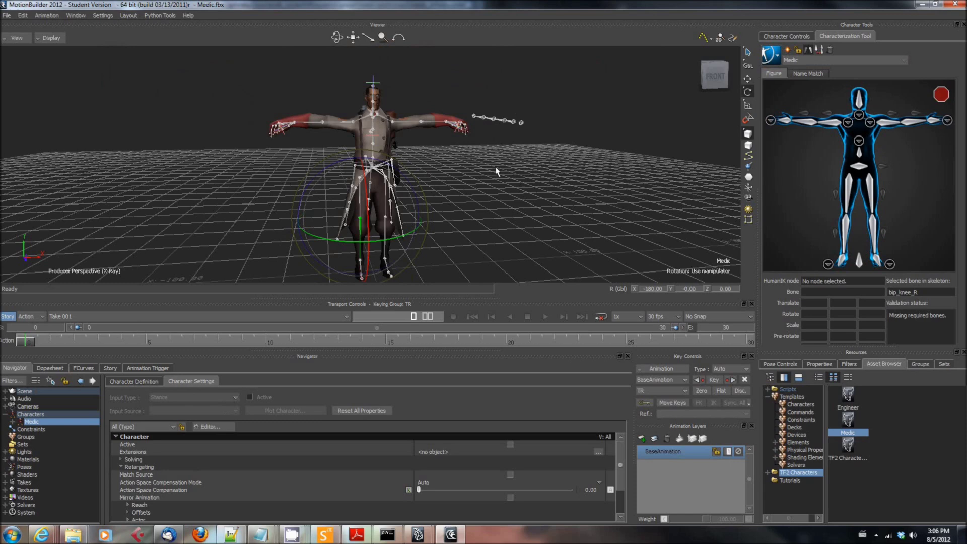
Map bip_lowerArm_L, bip_lowerArm_R and bip_upperArm_R to the left forearm, right forearm and RightArm slots.
drag(391, 302, 392, 324)
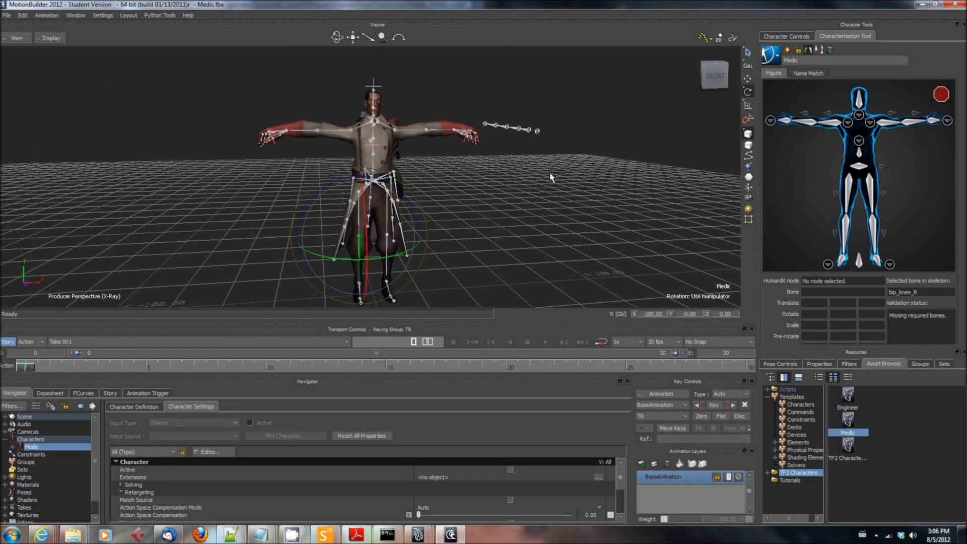
scroll(595, 174, up, 3)
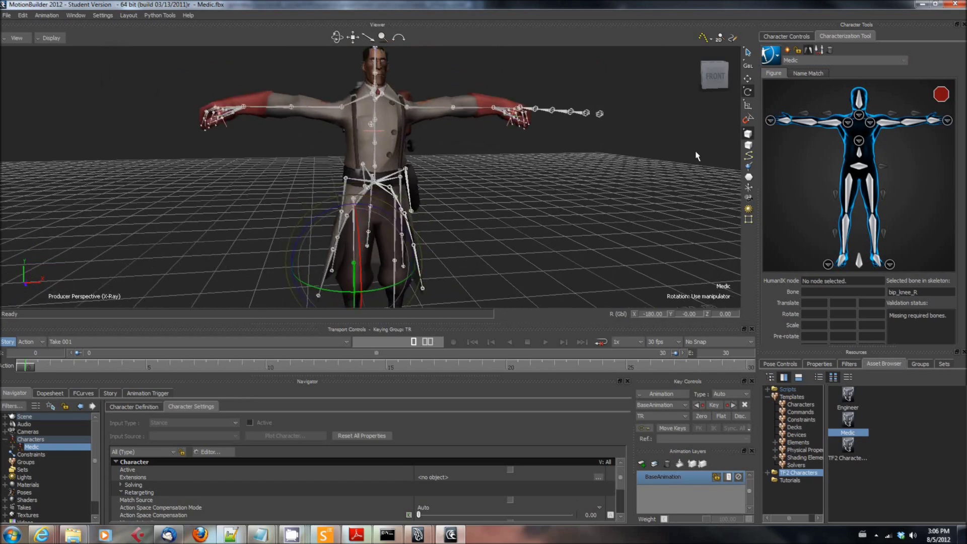
click(911, 121)
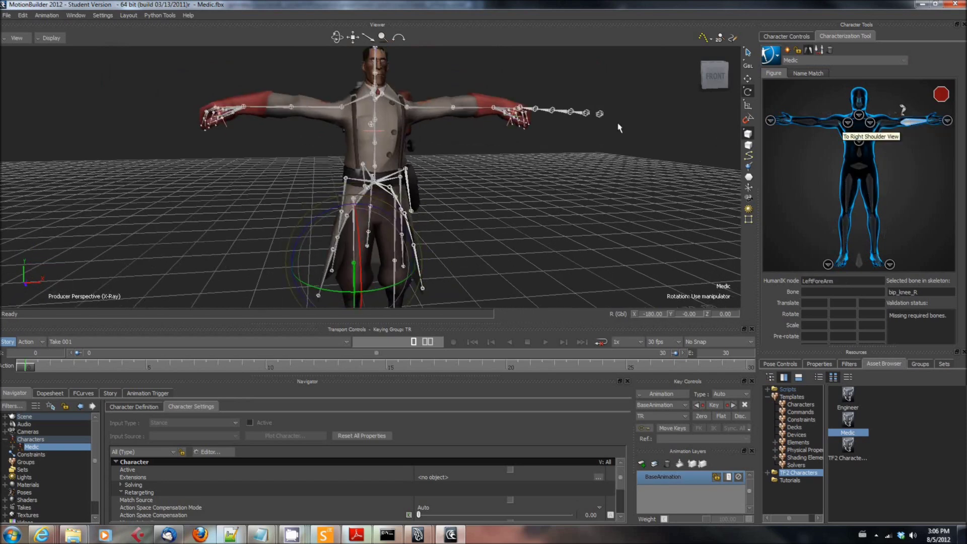
click(473, 110)
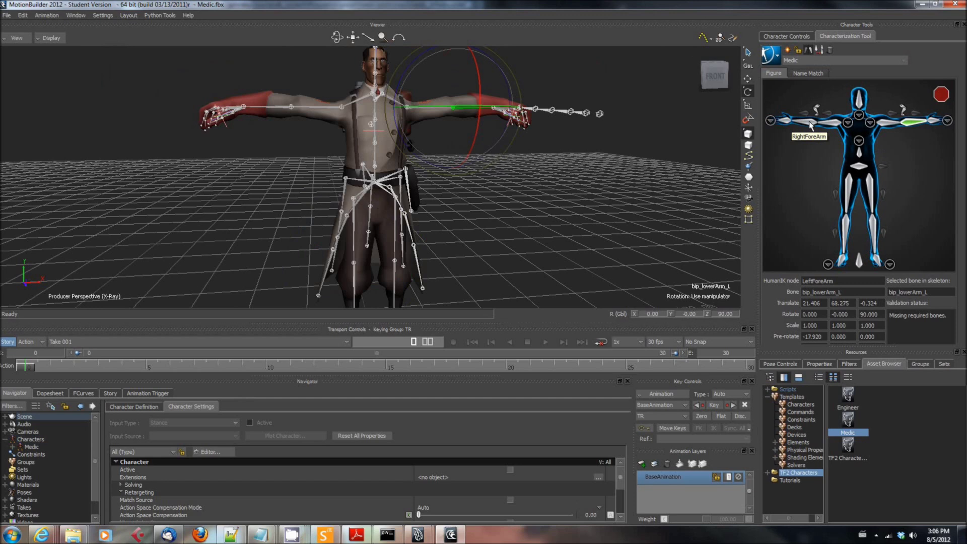
click(272, 107)
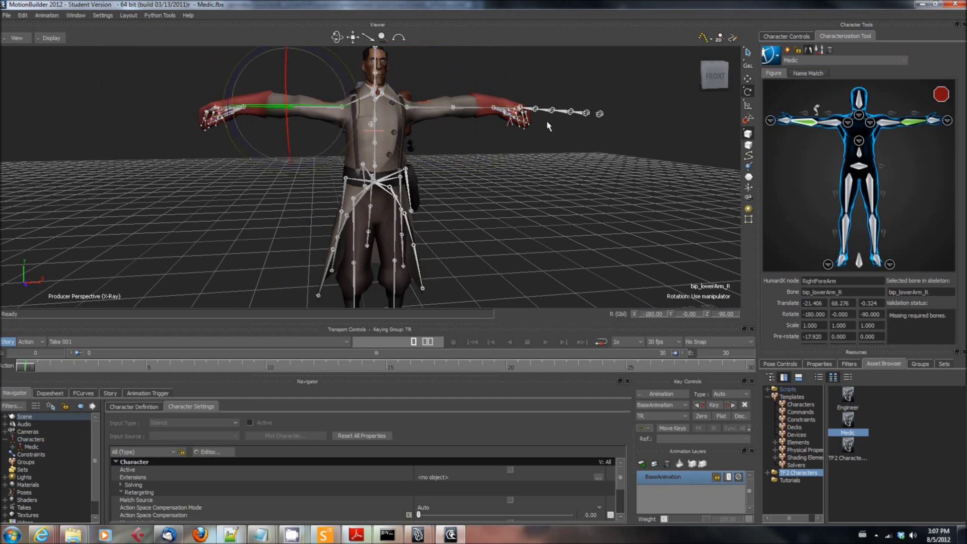
click(831, 123)
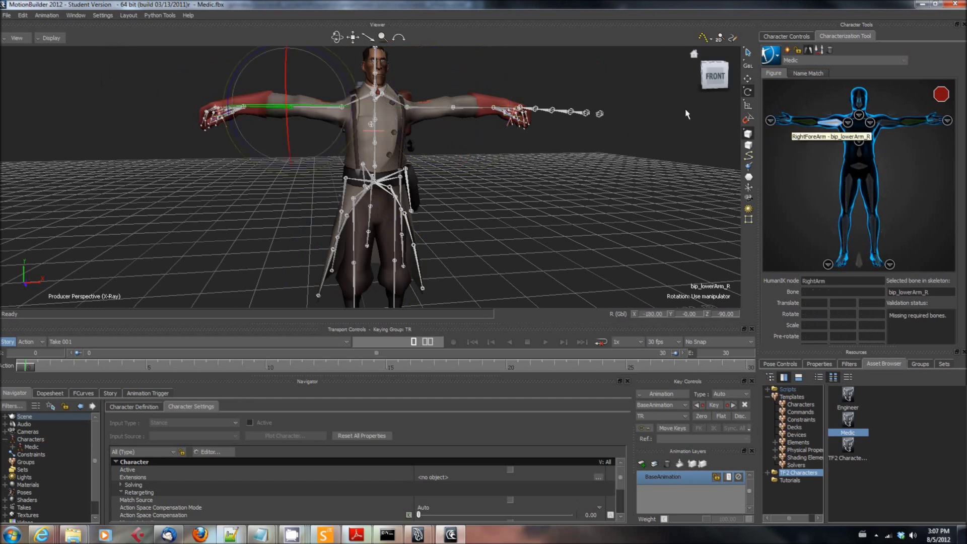
click(323, 105)
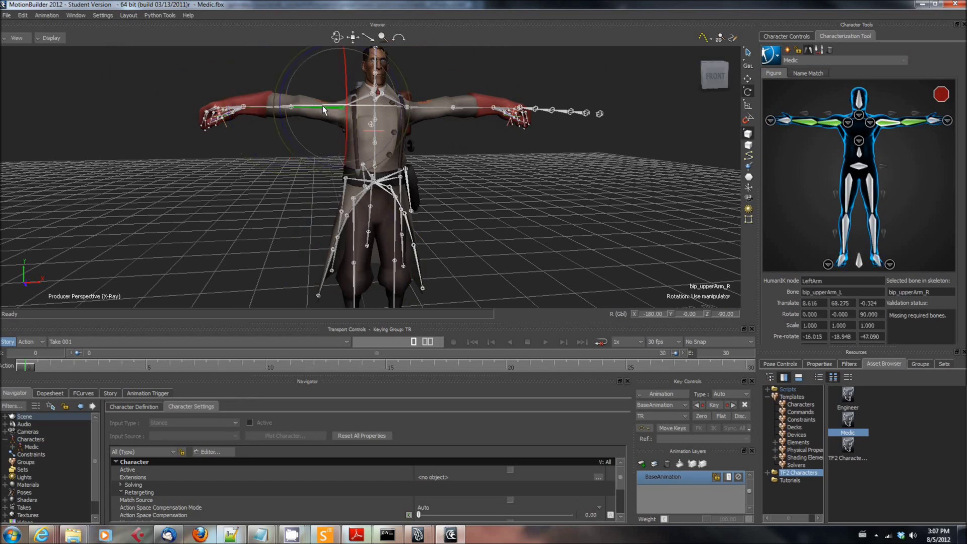
Switch rotations to local, then map bip_head to Head and bip_spine_0 to Spine.
click(749, 92)
click(859, 98)
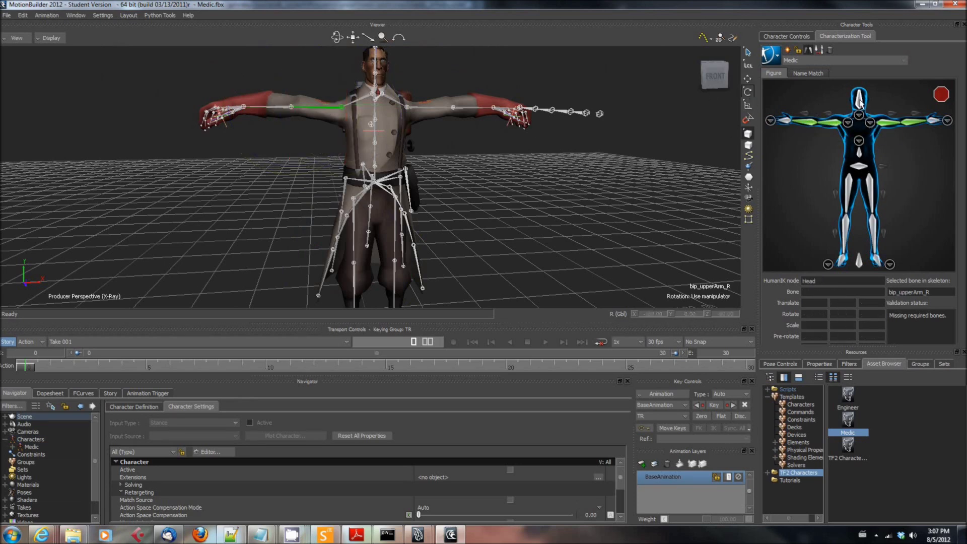
click(376, 62)
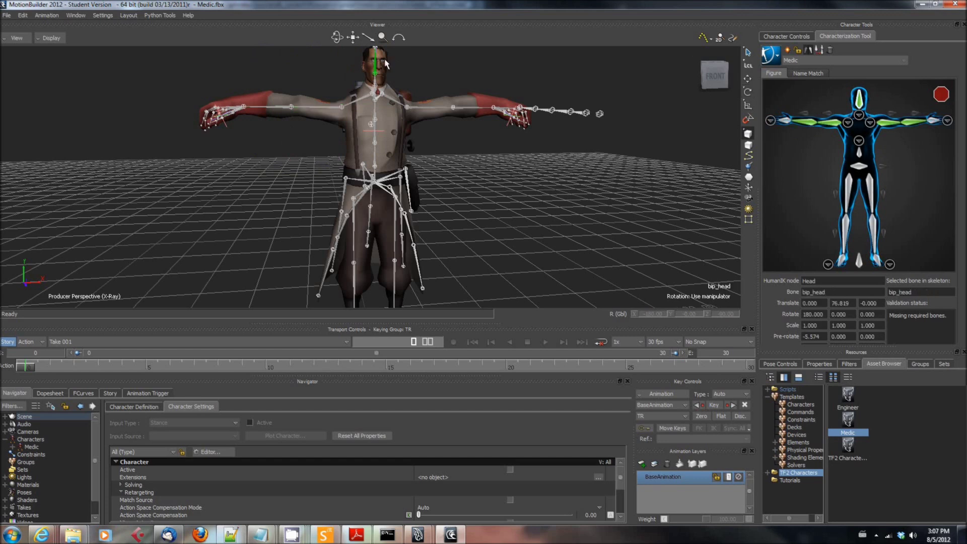
click(859, 153)
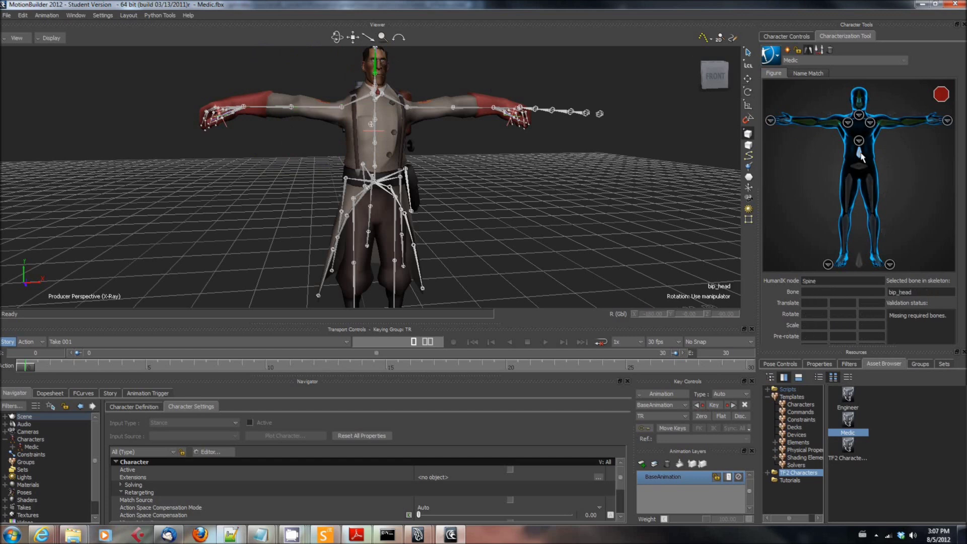
click(374, 162)
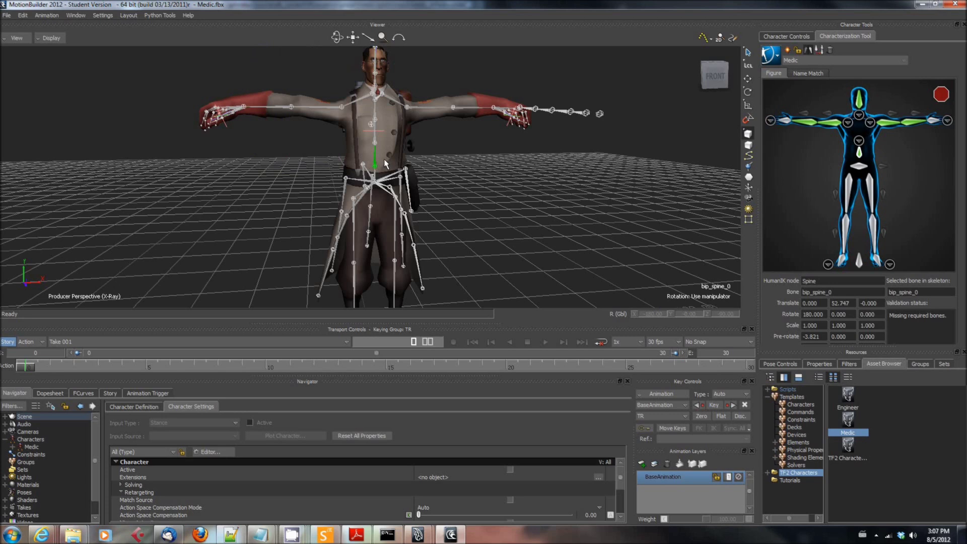
Map bip_neck to the Neck slot in the spine close-up of the figure.
click(859, 116)
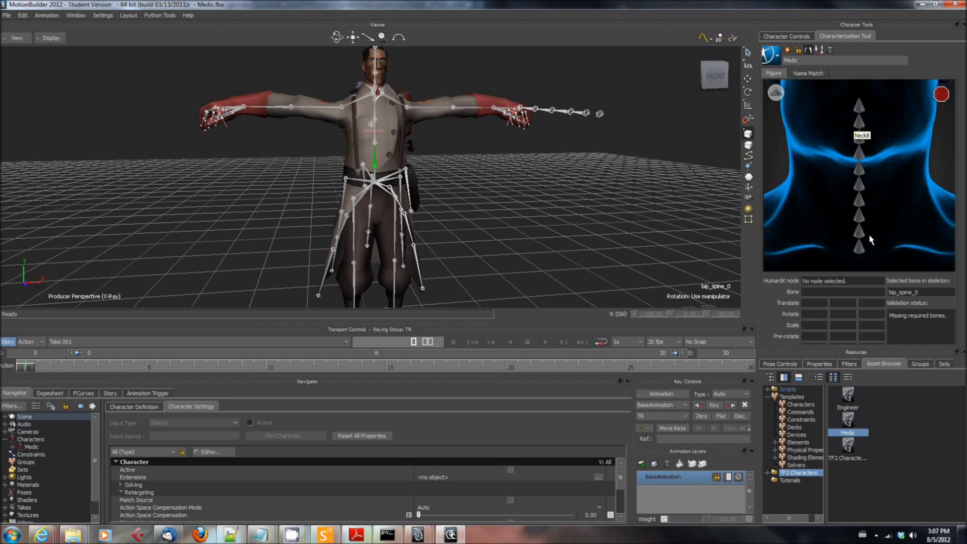
click(860, 250)
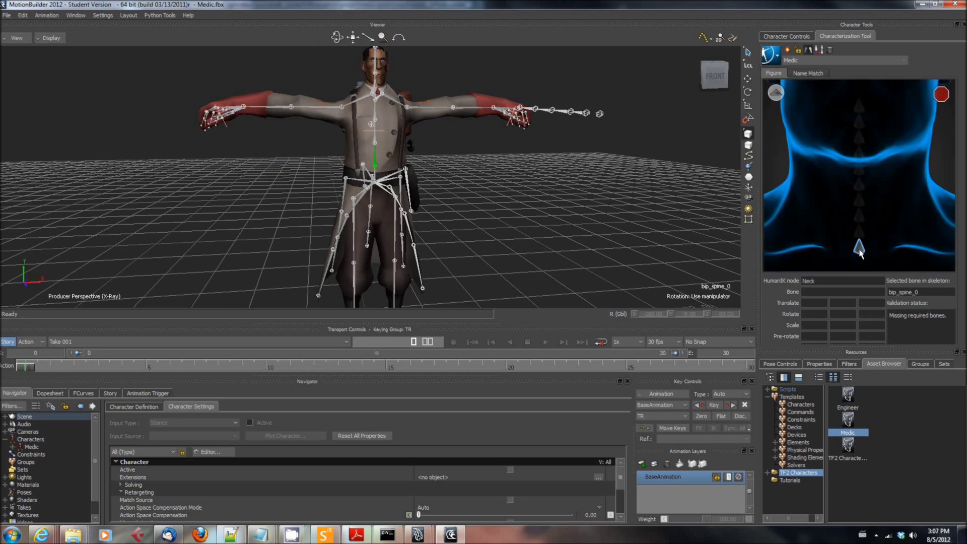
click(374, 84)
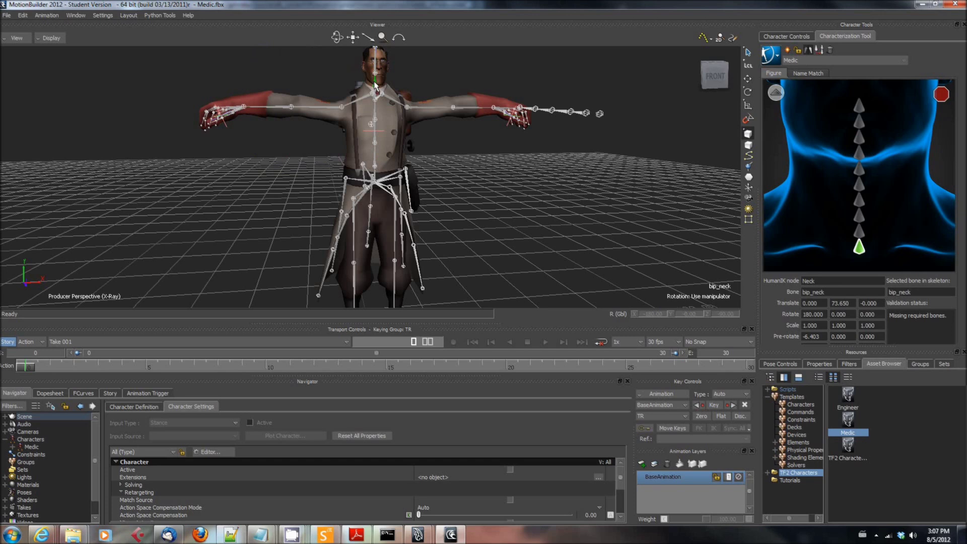
Map bip_collar_R to RightShoulder and bip_collar_L to LeftShoulder, returning to the full body figure.
click(776, 92)
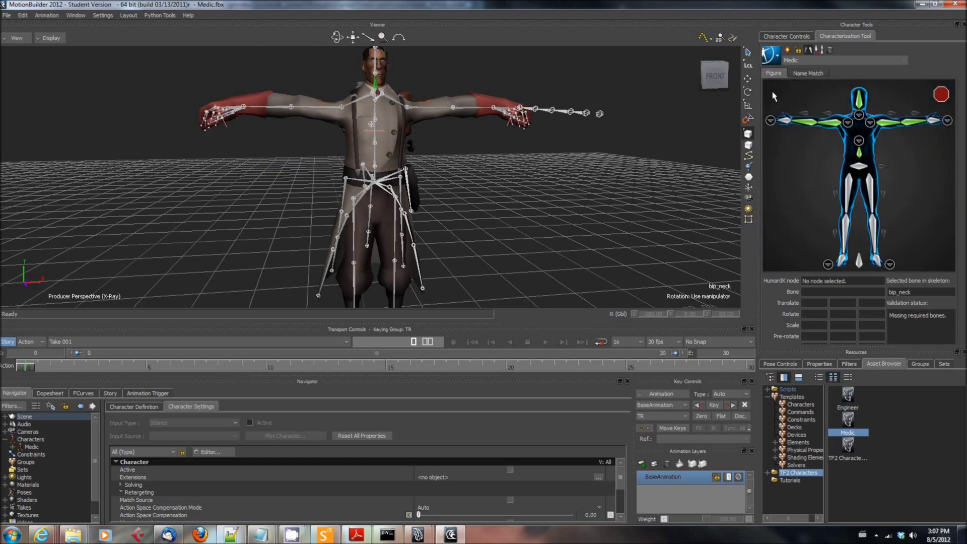
click(849, 125)
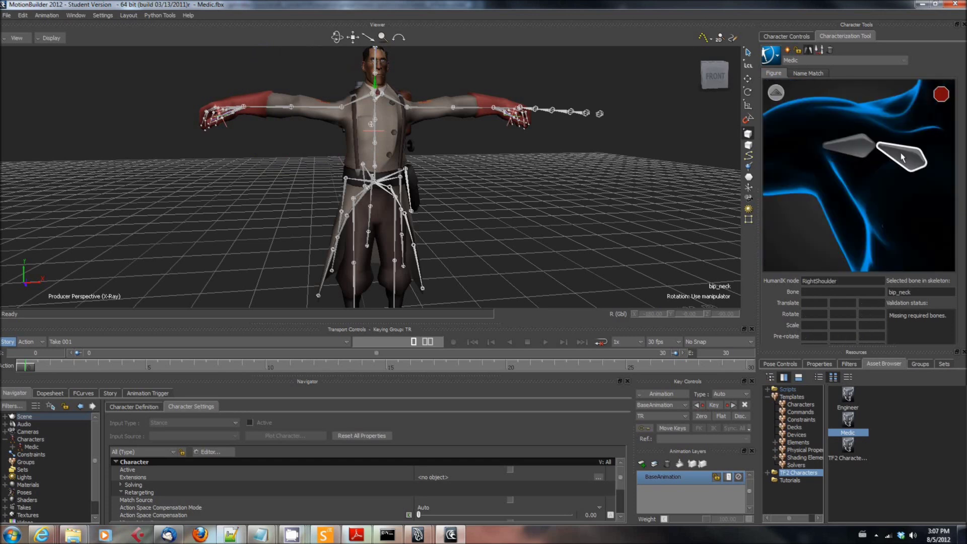
alt+click(360, 101)
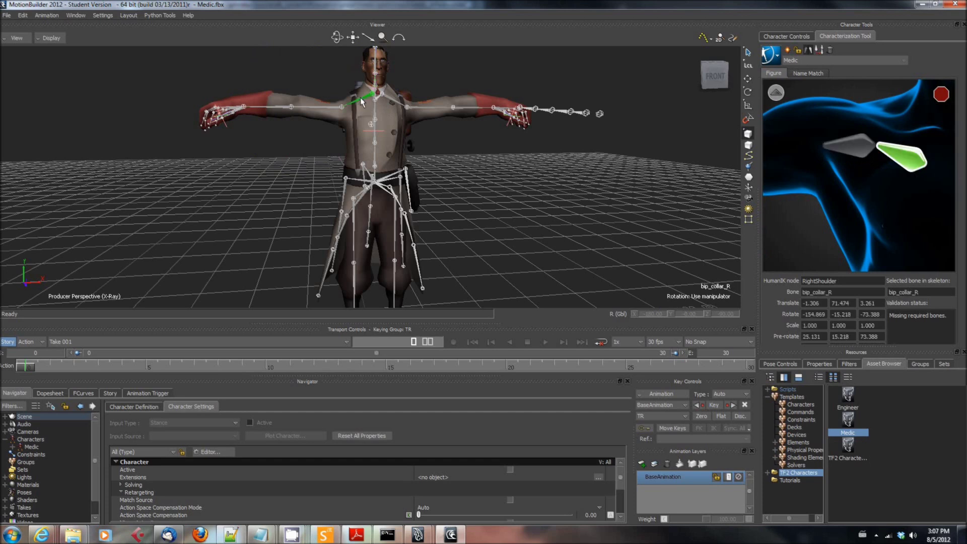
click(775, 92)
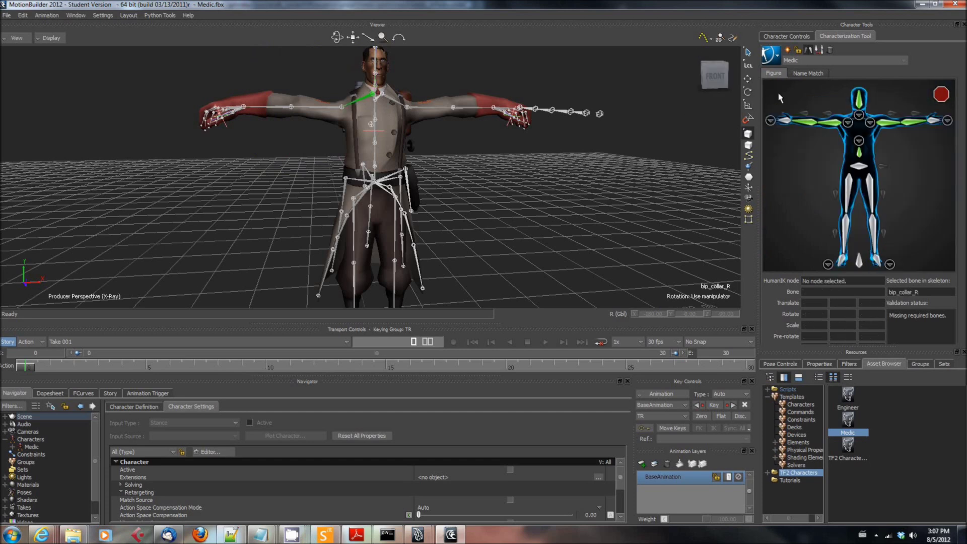
click(872, 128)
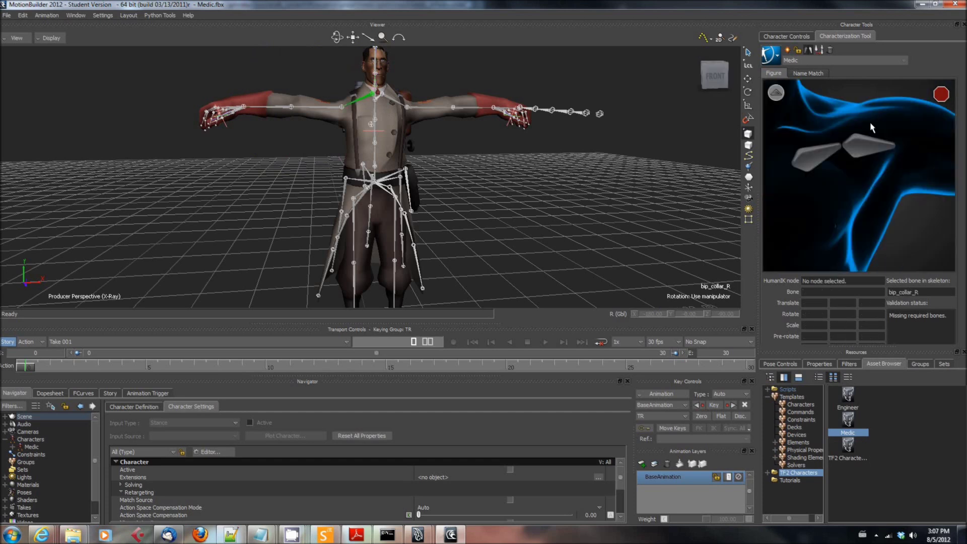
click(812, 156)
alt+click(391, 101)
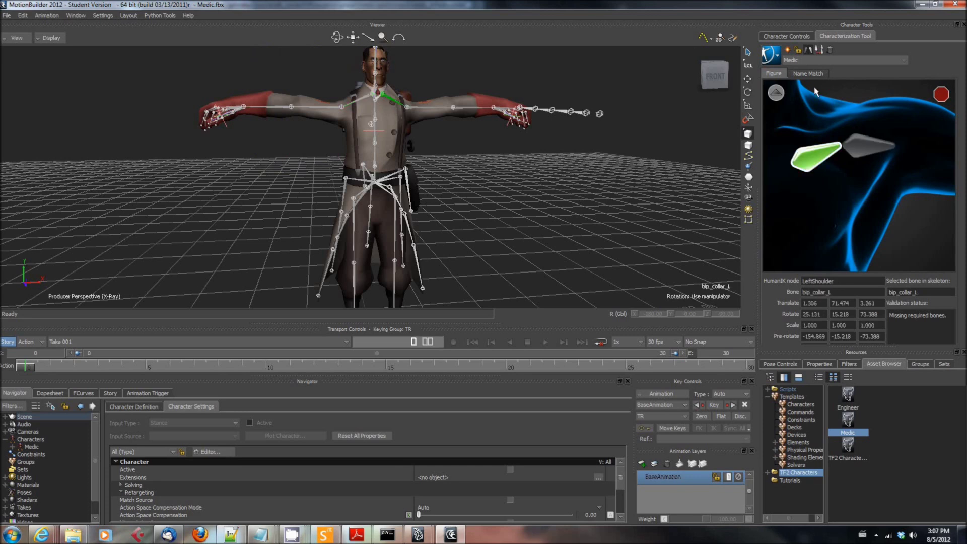
click(775, 92)
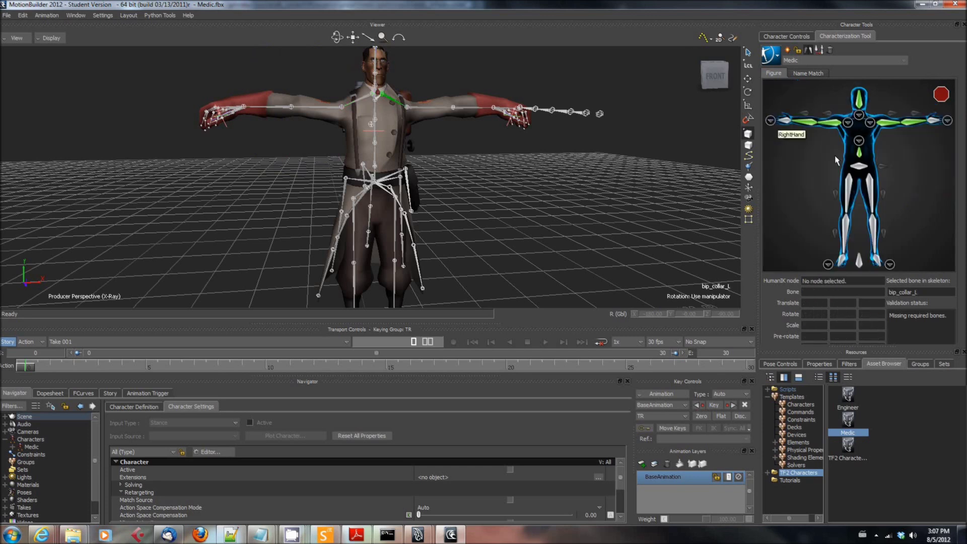
In the spine close-up, link Spine1, Spine2, Spine3 to bip_spine_1, bip_spine_2, bip_spine_3.
click(860, 141)
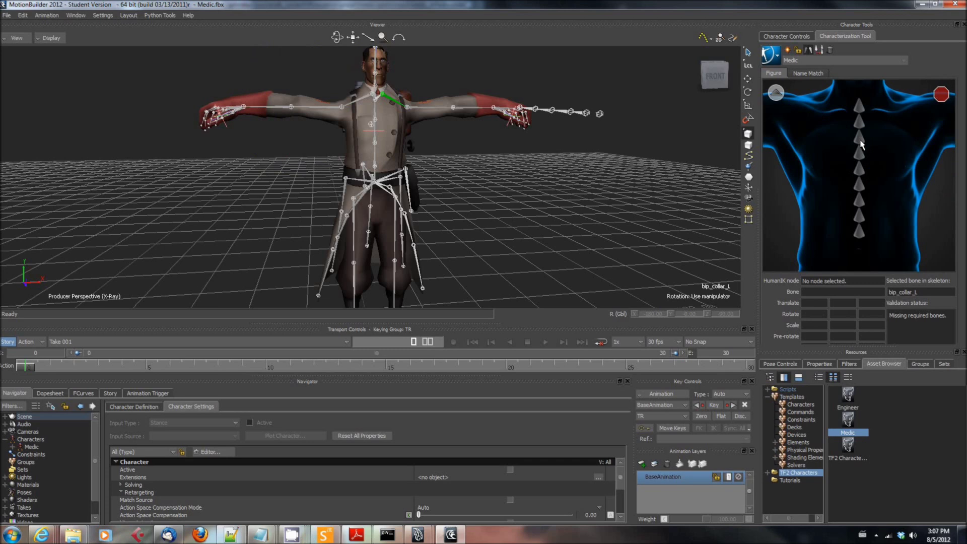
click(859, 231)
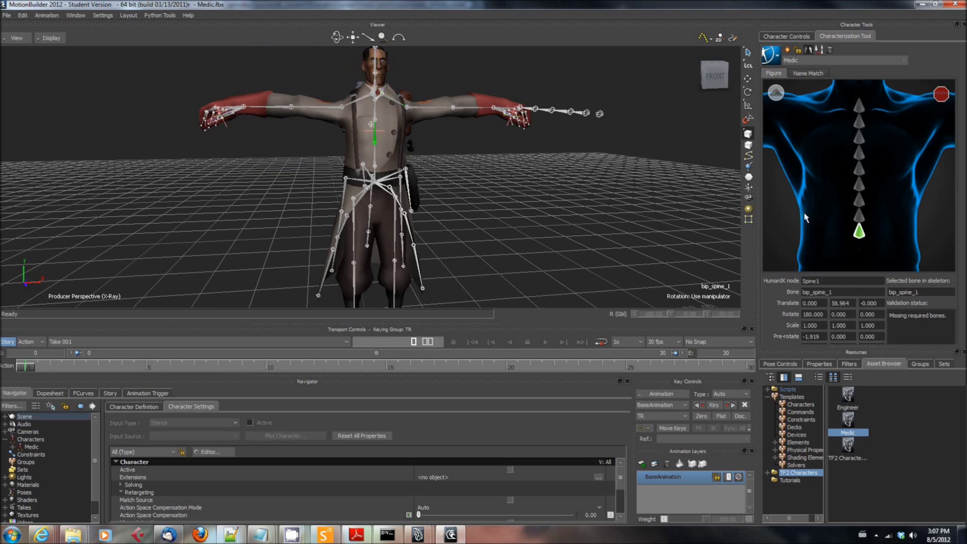
click(859, 217)
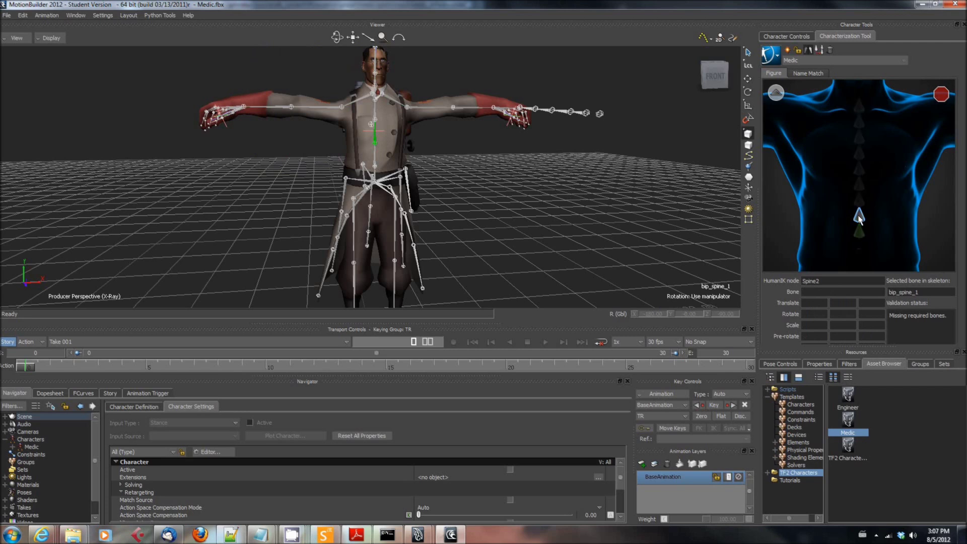
click(375, 115)
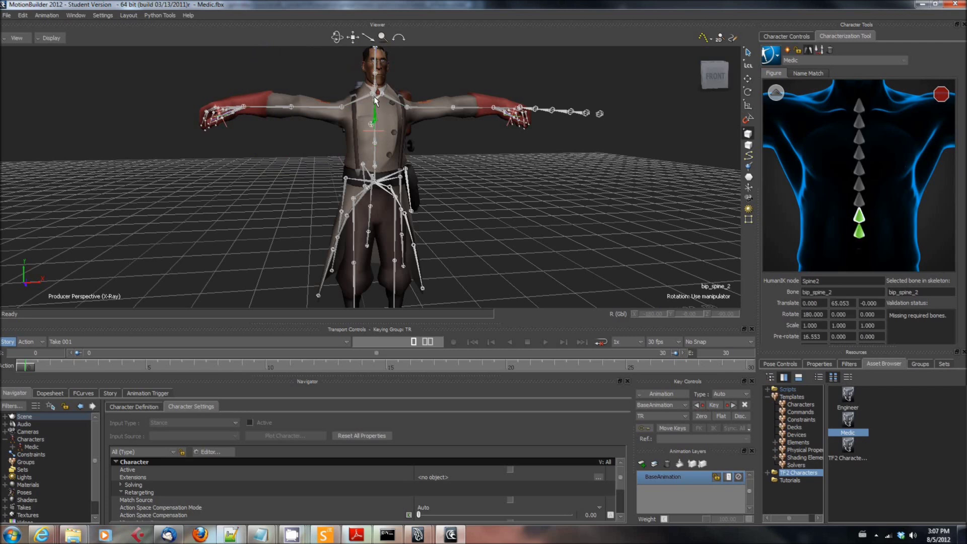
click(375, 95)
click(859, 200)
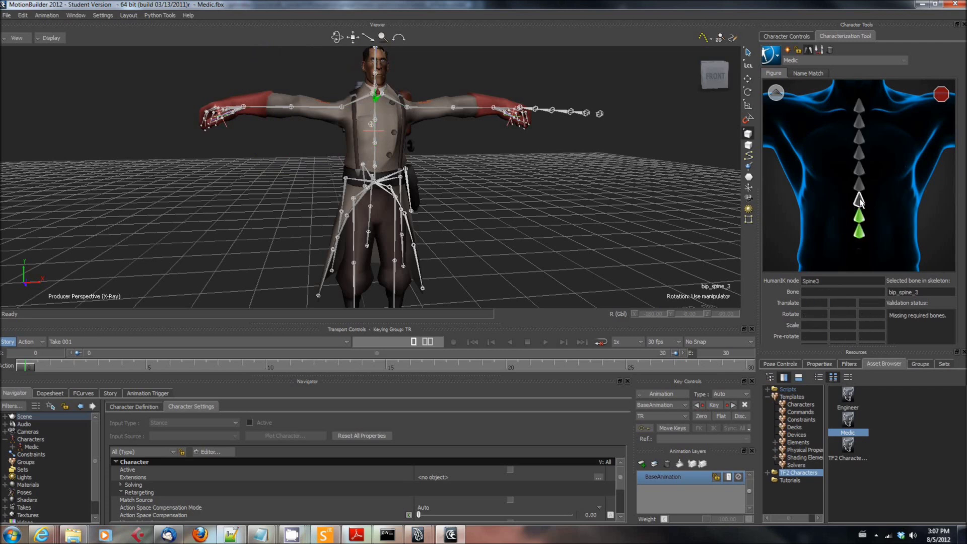
click(375, 98)
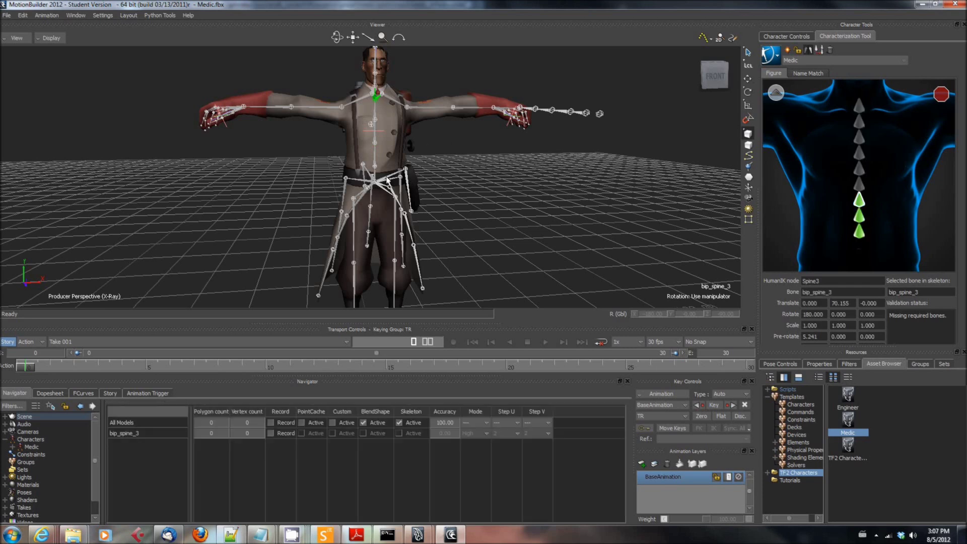
Map bip_pelvis to Hips, bip_hip_L to LeftUpLeg and bip_knee_L to LeftLeg.
click(775, 92)
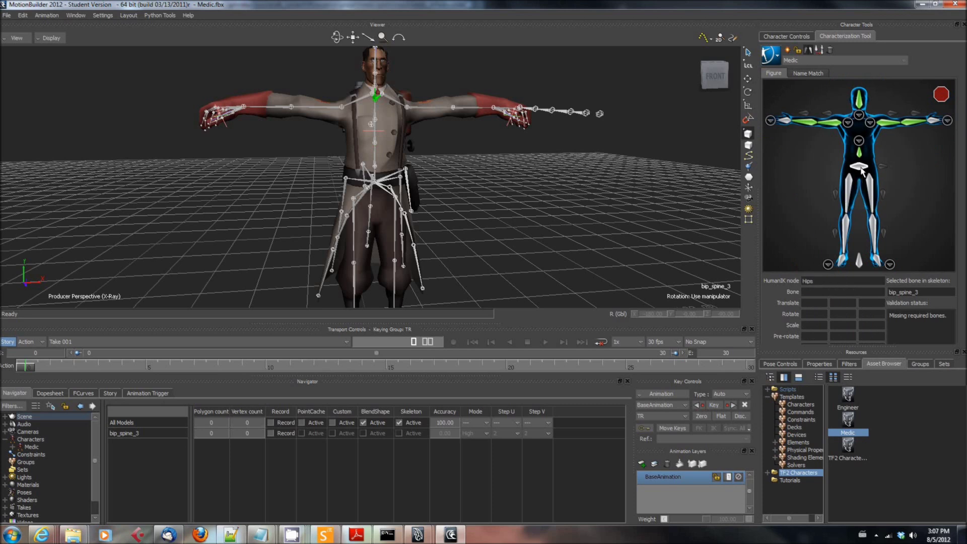
click(860, 169)
click(374, 183)
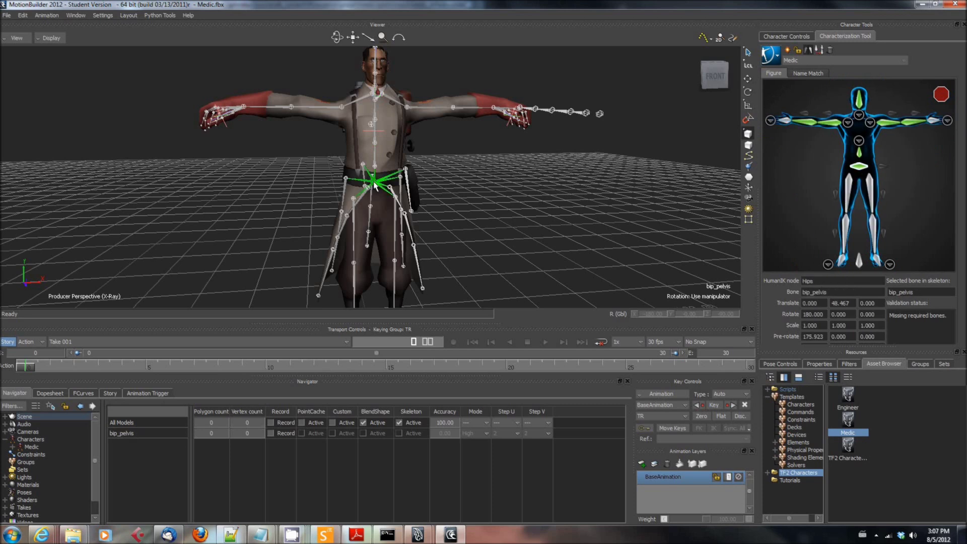
click(874, 185)
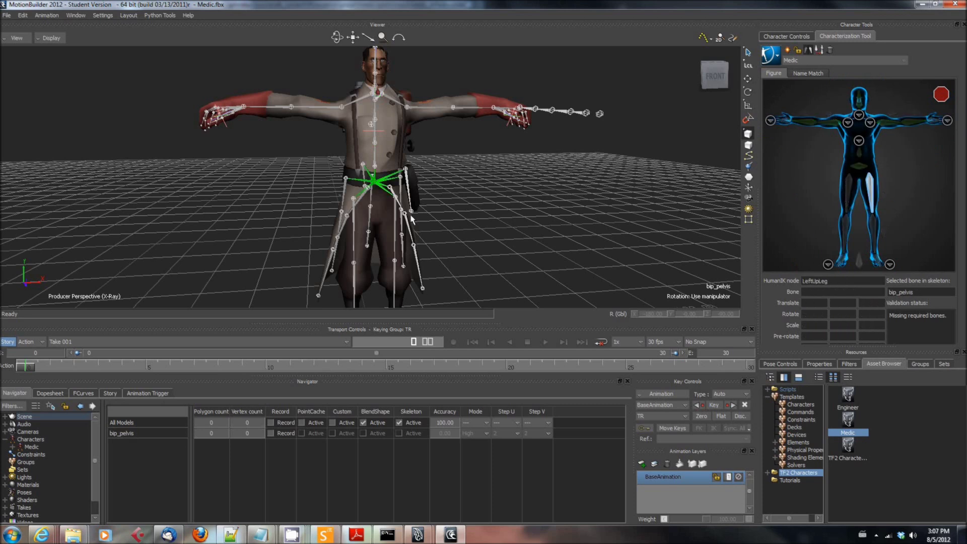
click(394, 217)
click(876, 237)
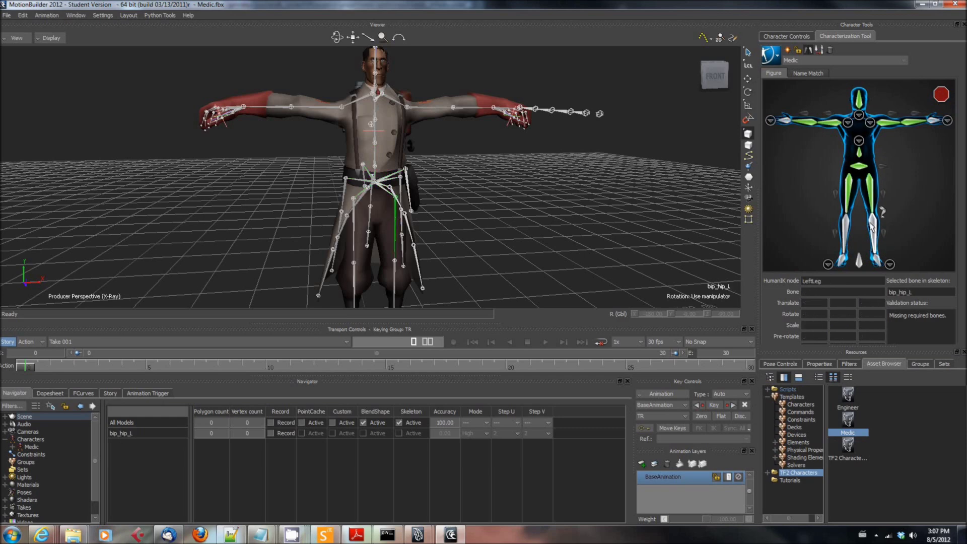
click(392, 276)
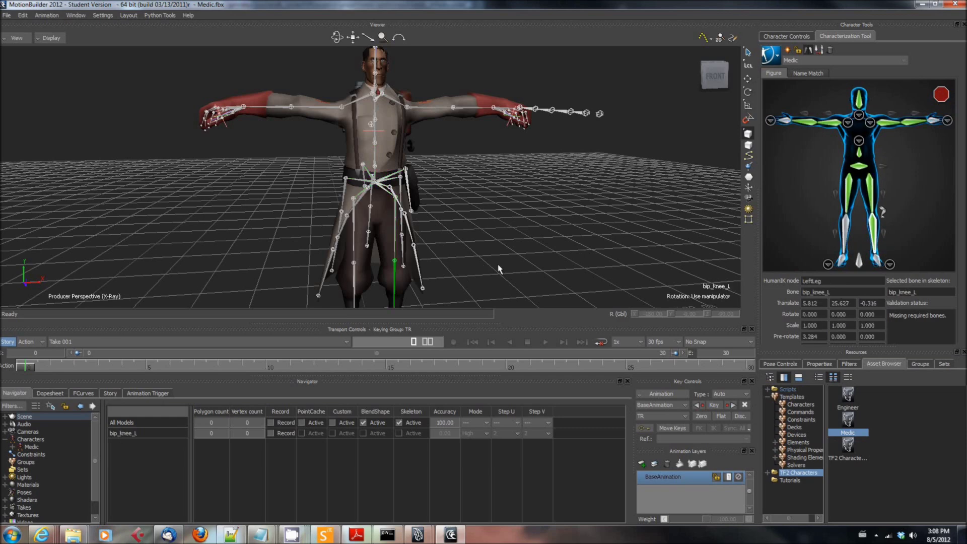
Map the left foot bone to LeftFoot and a right leg bone to RightLeg, keeping bip_foot_R on RightFoot.
shift+drag(499, 267, 513, 152)
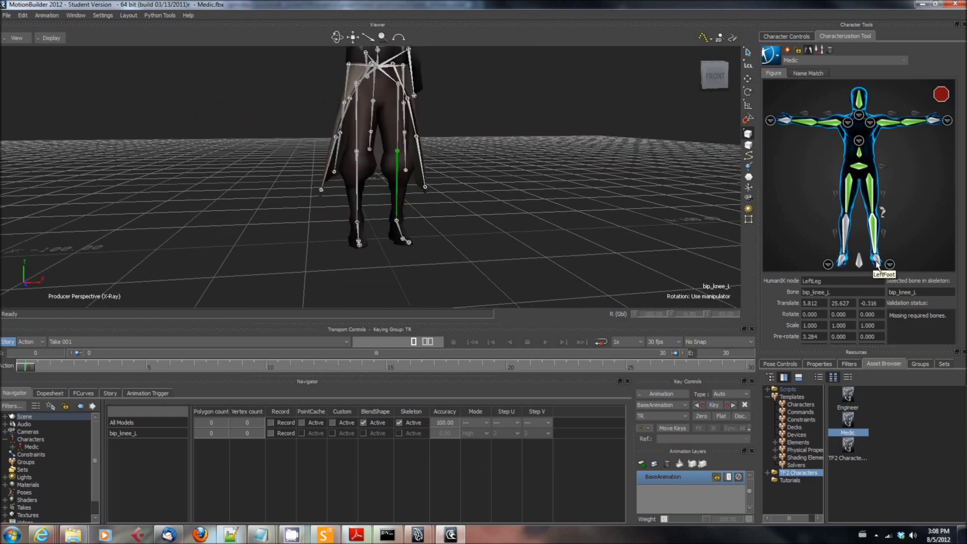
click(876, 260)
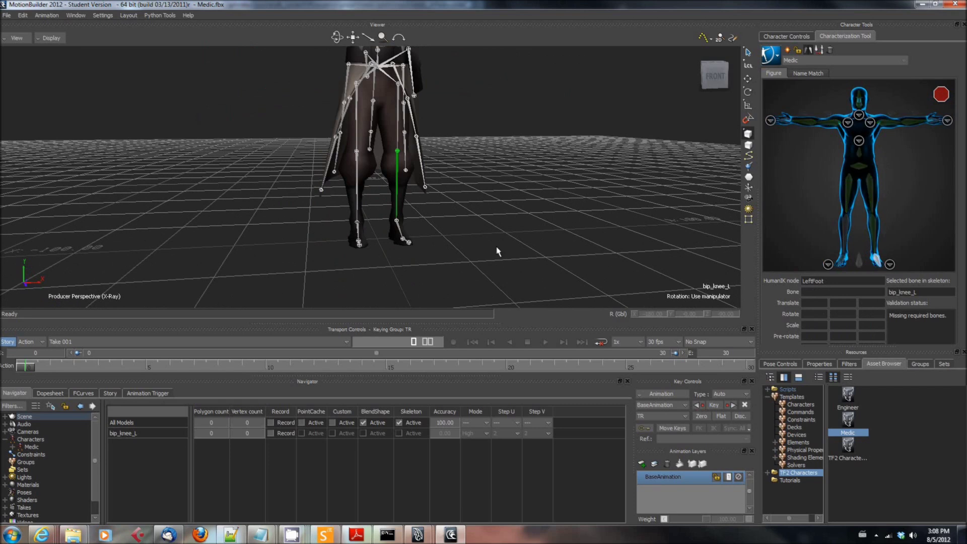
click(400, 233)
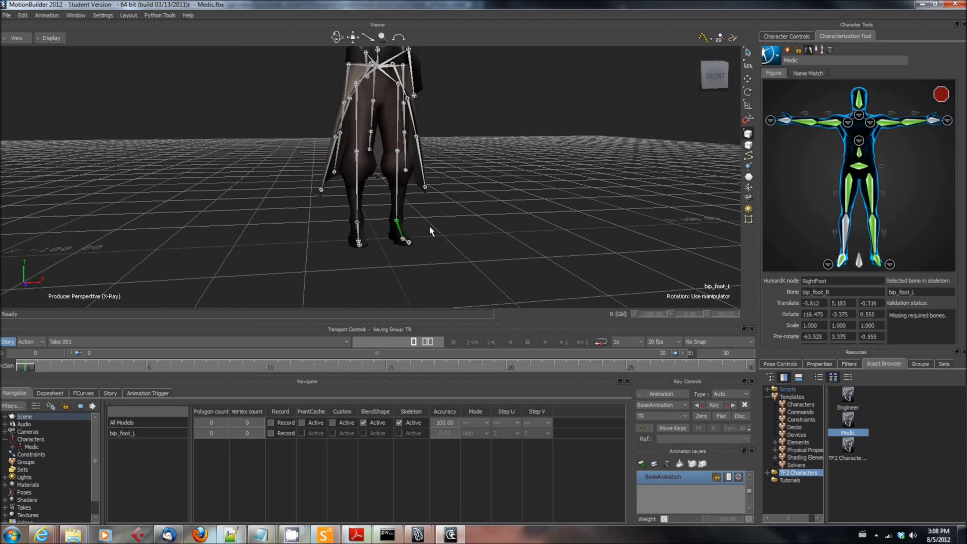
click(844, 230)
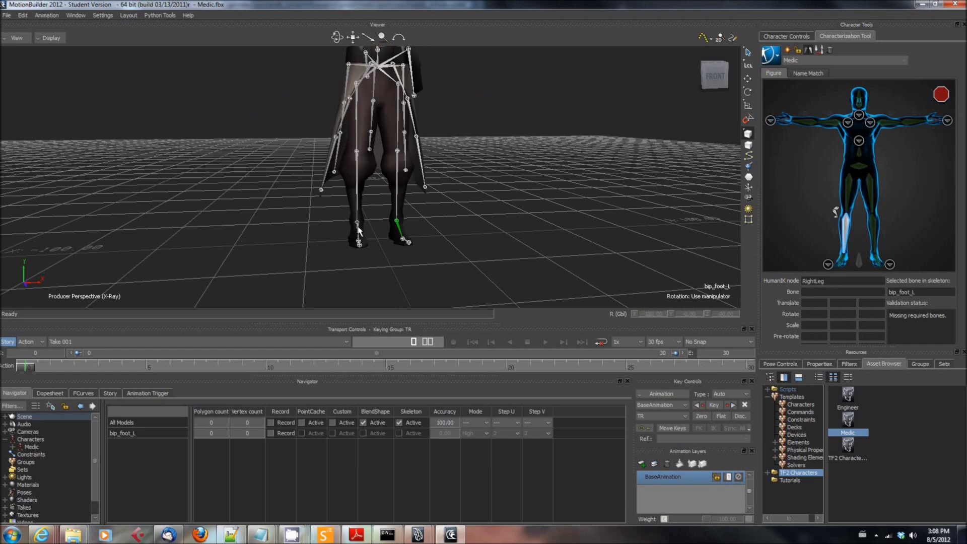
click(359, 230)
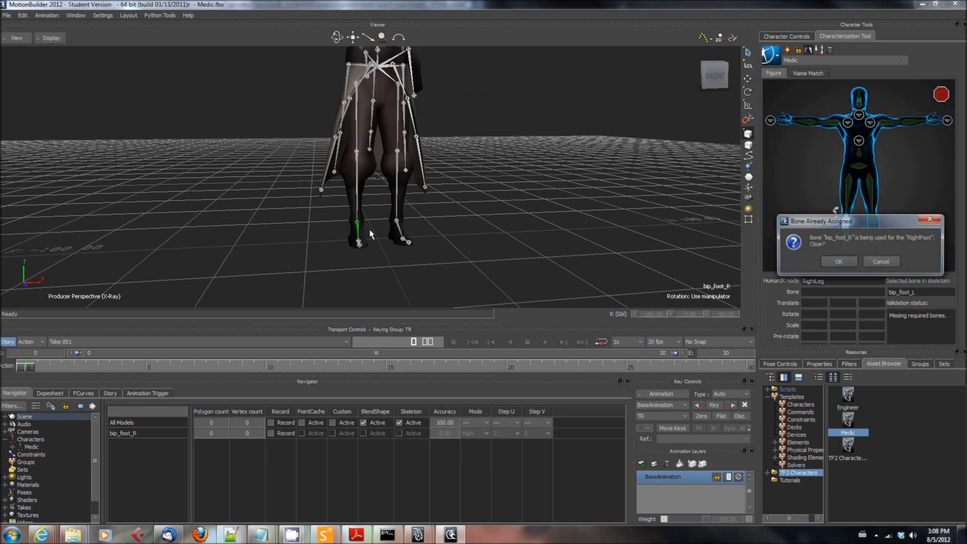
click(868, 262)
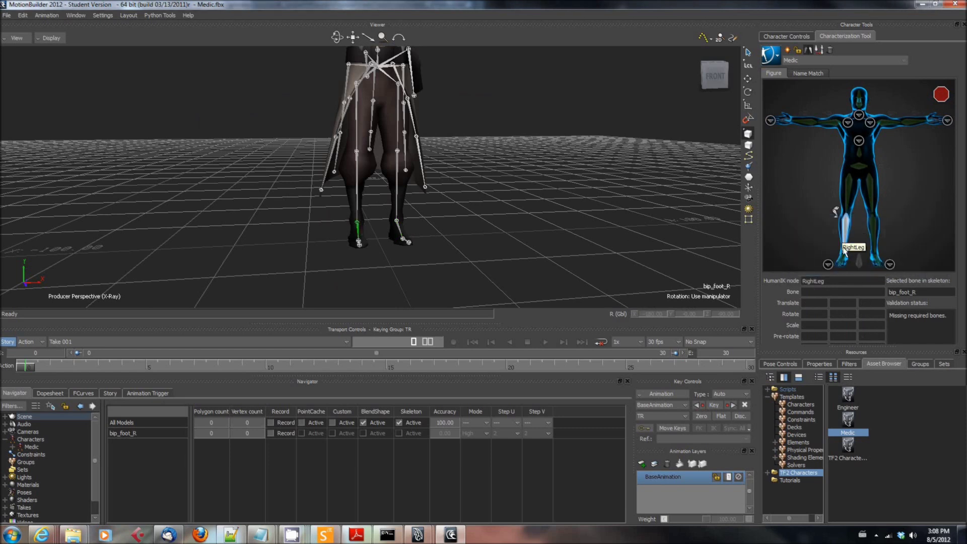
click(357, 181)
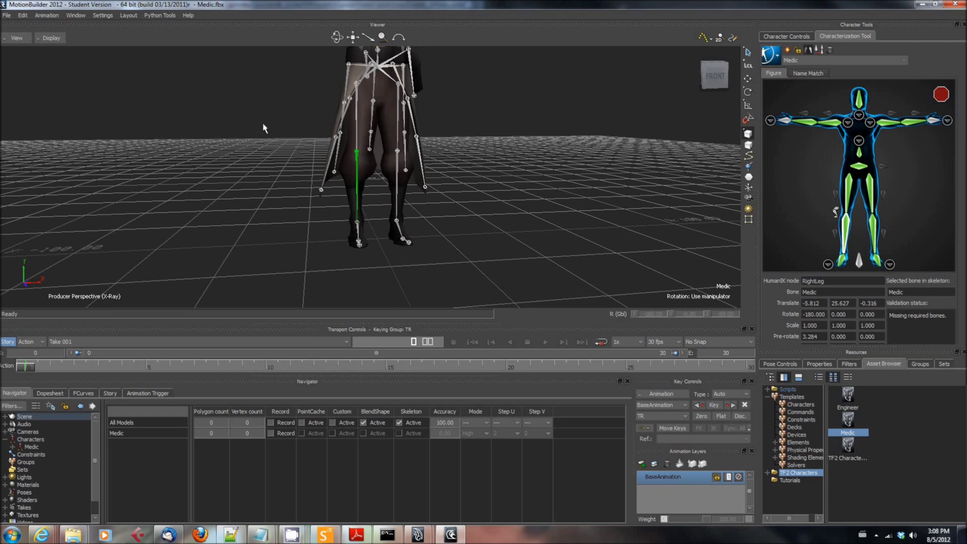
Switch the viewer to an orthographic right side view framed on the feet.
ctrl+shift+drag(262, 122, 566, 196)
drag(629, 191, 555, 196)
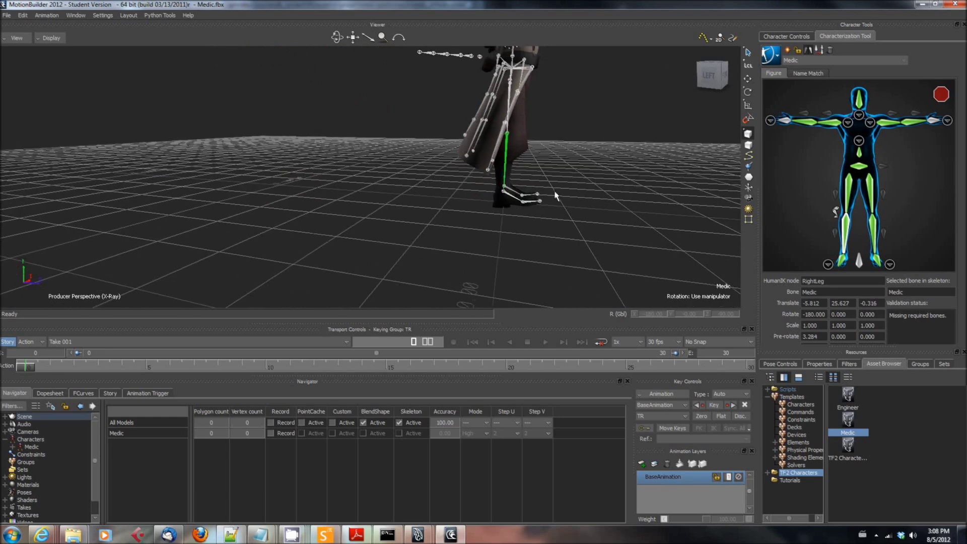
click(514, 200)
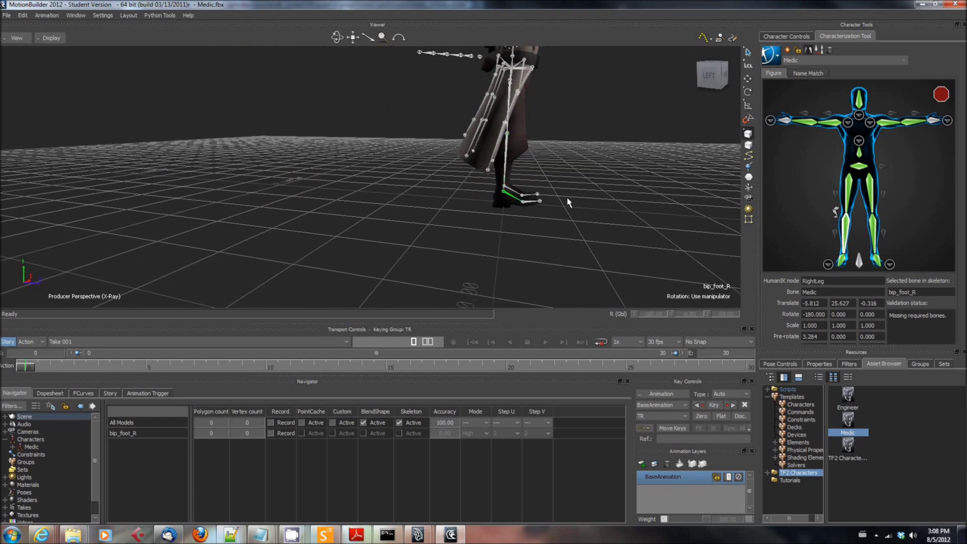
drag(613, 206, 479, 148)
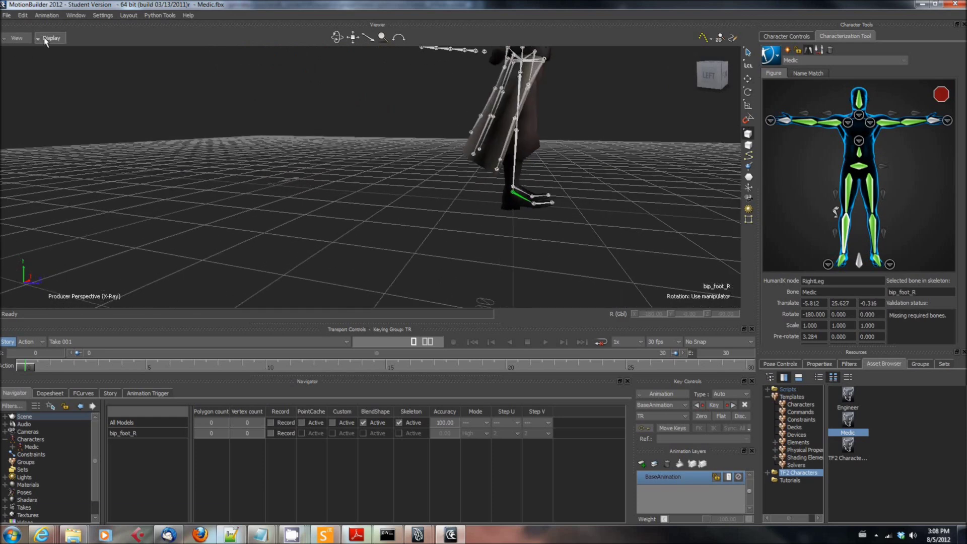
click(46, 39)
click(17, 38)
mouse_move(55, 79)
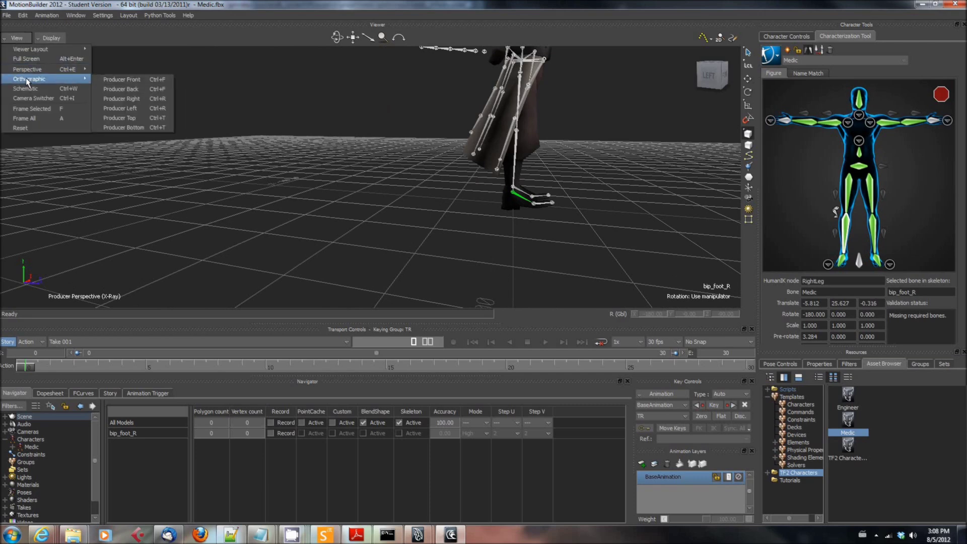
click(151, 99)
scroll(456, 222, down, 4)
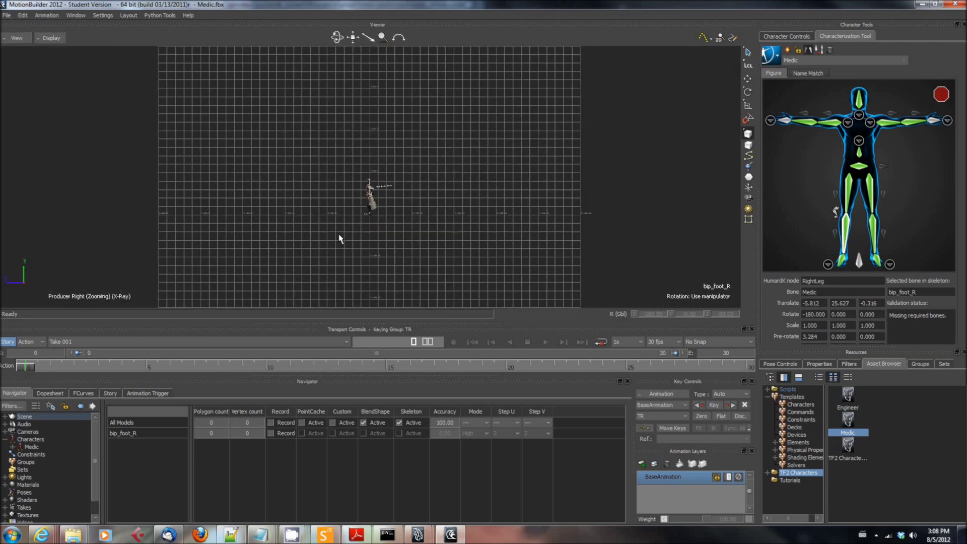
scroll(468, 228, down, 10)
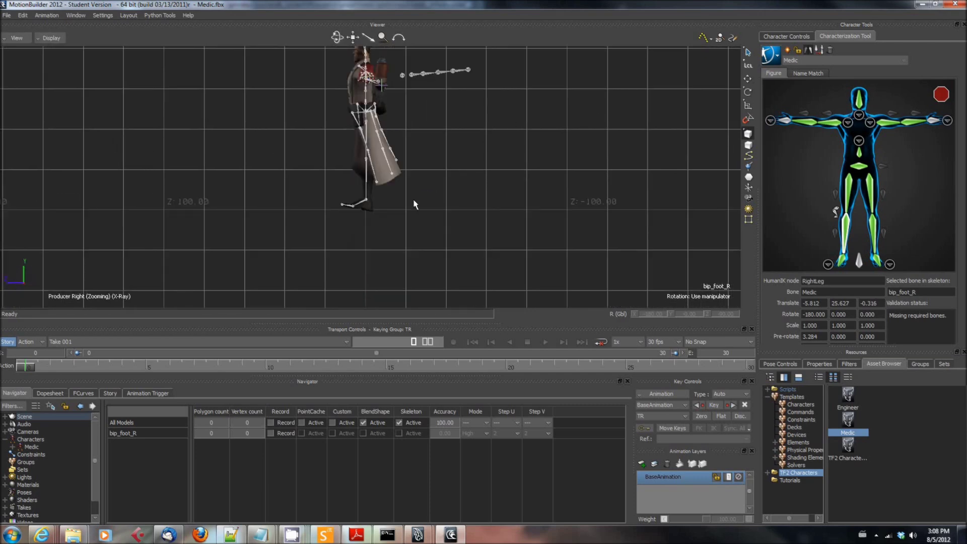
scroll(475, 205, up, 5)
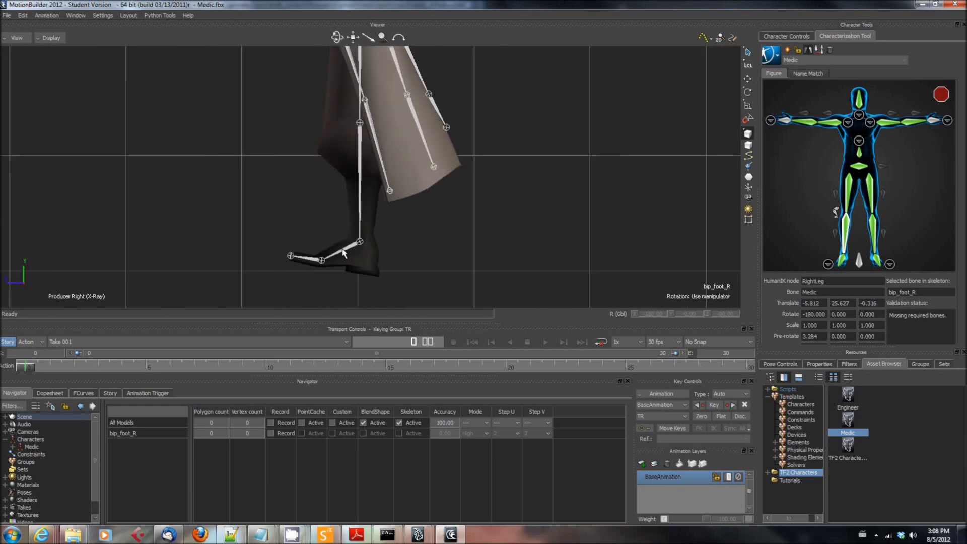
Rotate bip_foot_L and bip_foot_R so both feet lie flat on the ground.
click(343, 253)
click(748, 92)
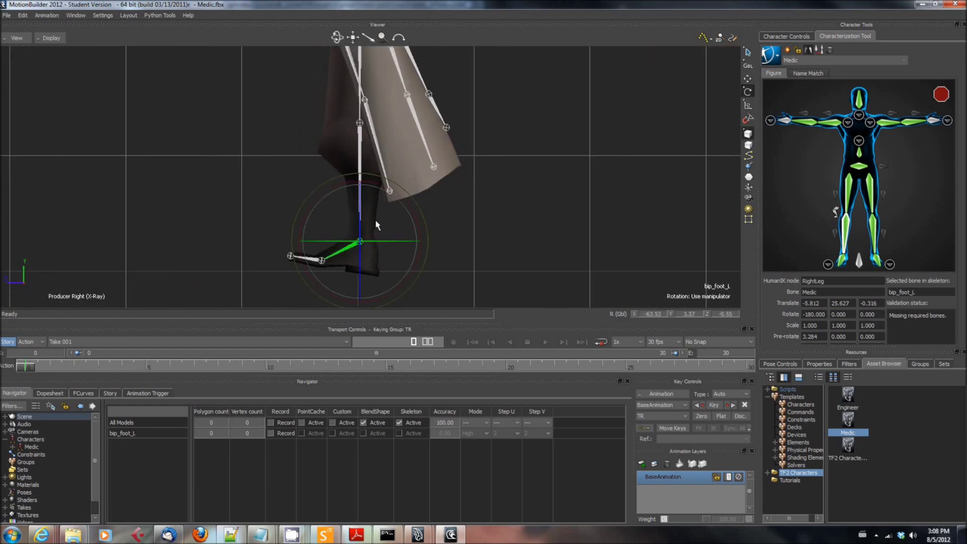
drag(297, 273, 303, 278)
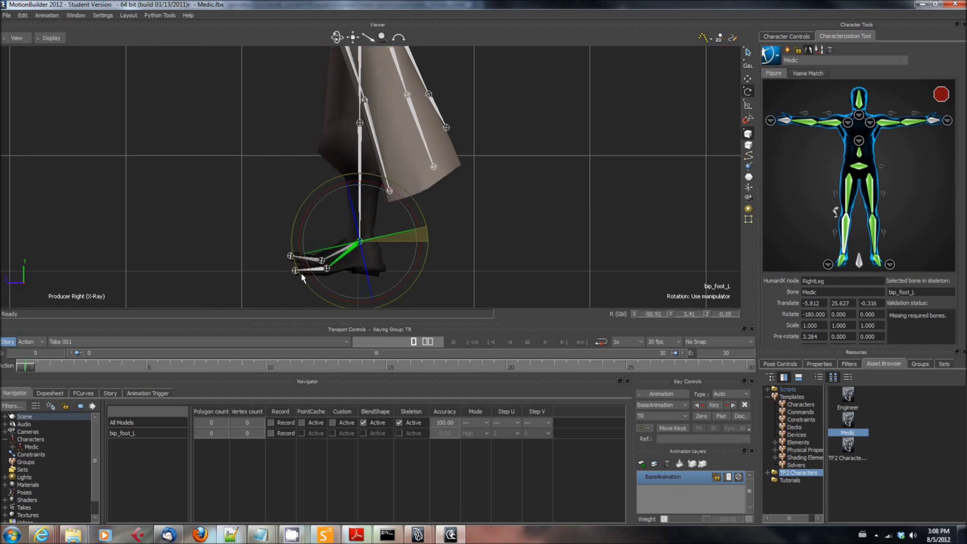
click(296, 270)
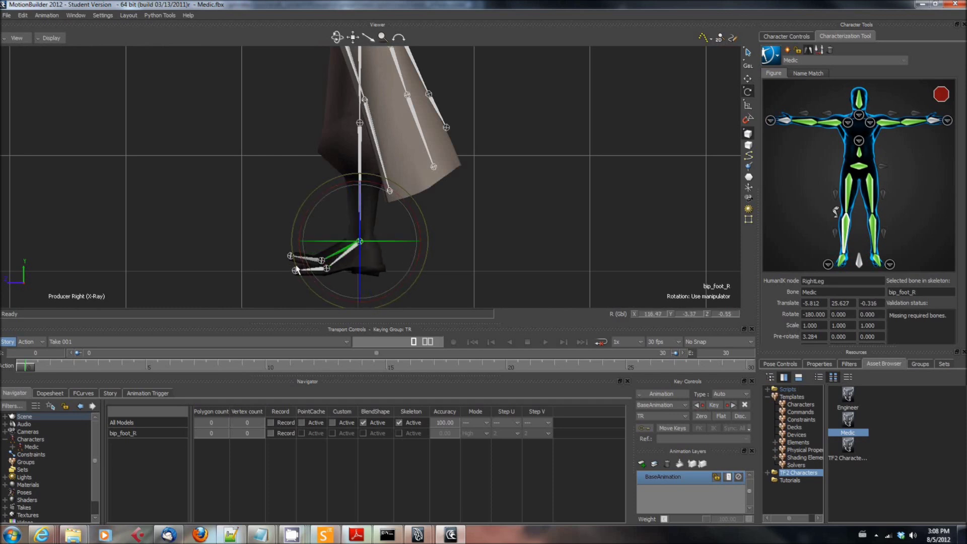
drag(296, 270, 302, 272)
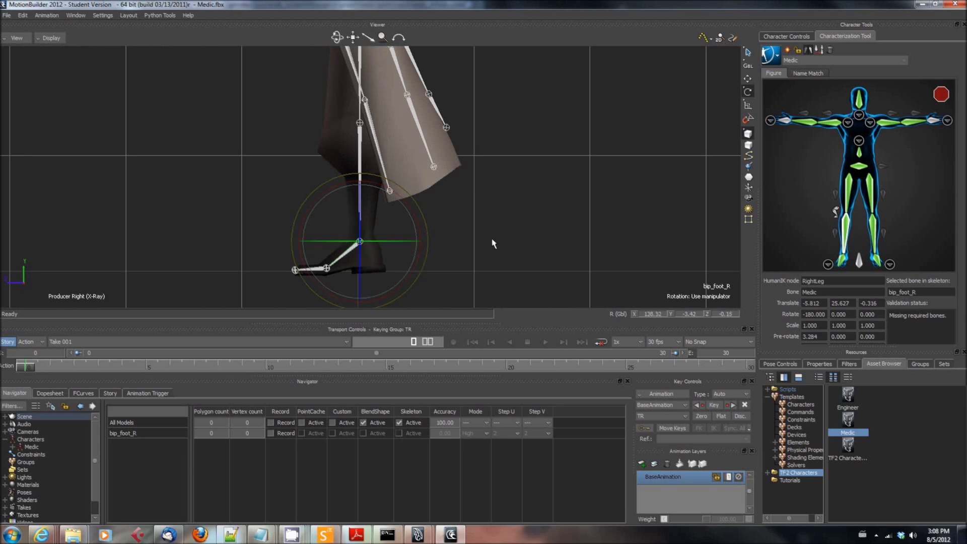
click(51, 38)
Switch to the Producer Perspective camera and orbit it to face the Medic's front.
click(17, 38)
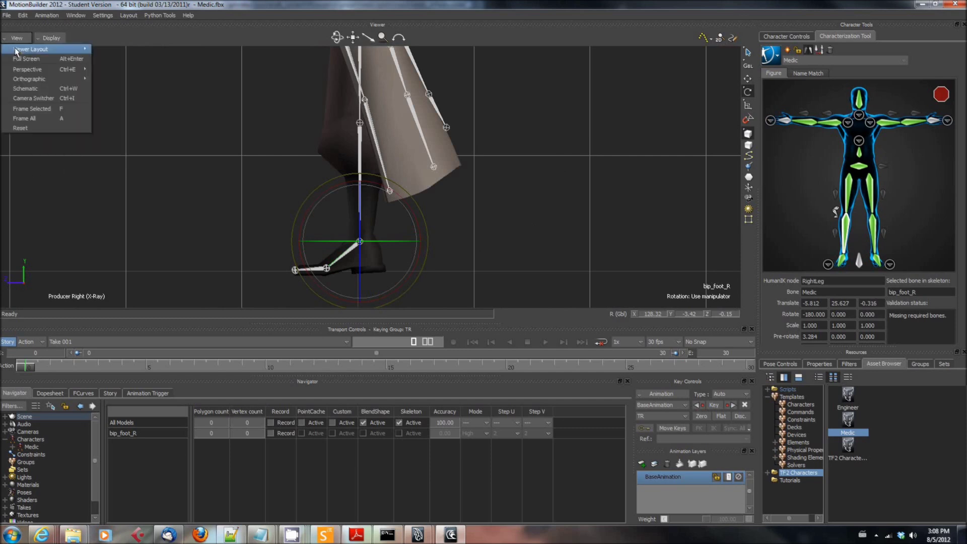
mouse_move(28, 70)
click(120, 70)
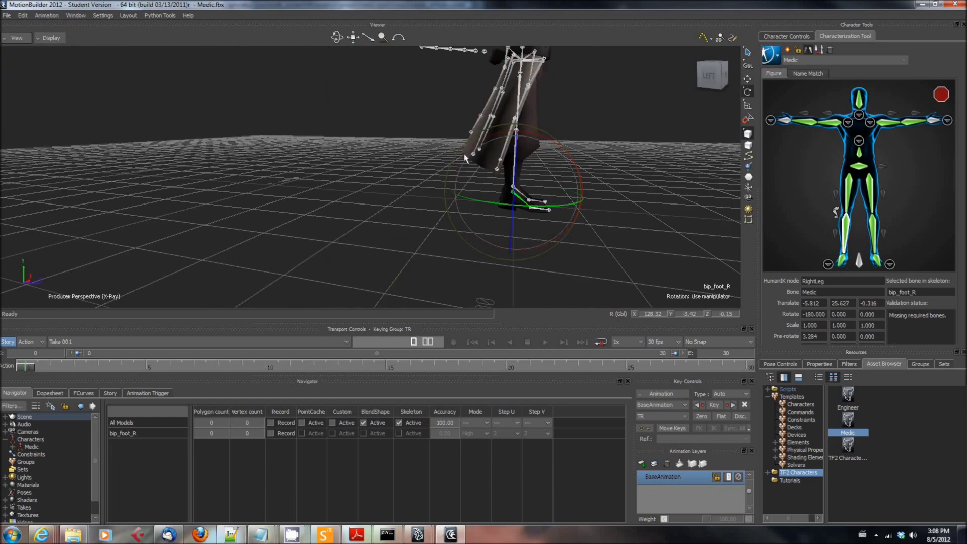
click(443, 151)
drag(444, 151, 549, 147)
click(549, 146)
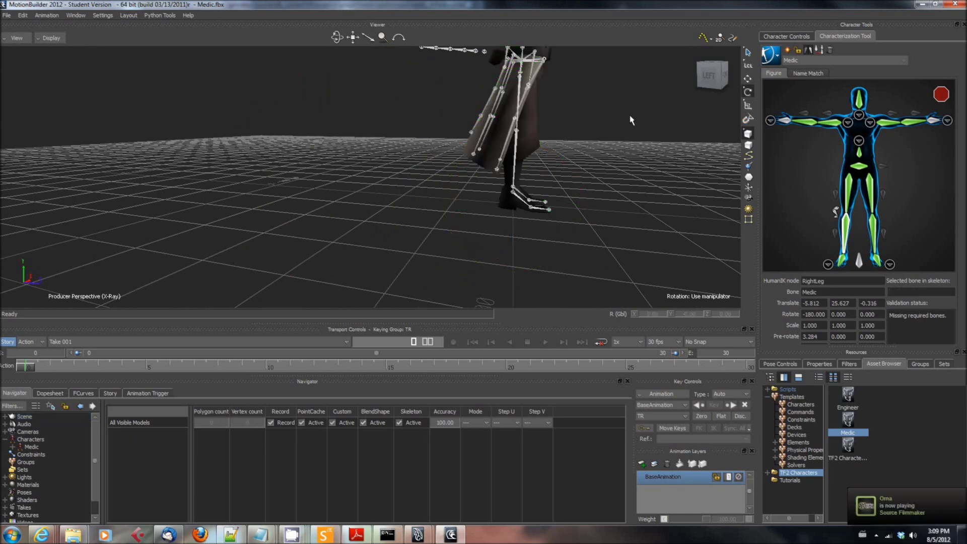
drag(631, 121, 553, 129)
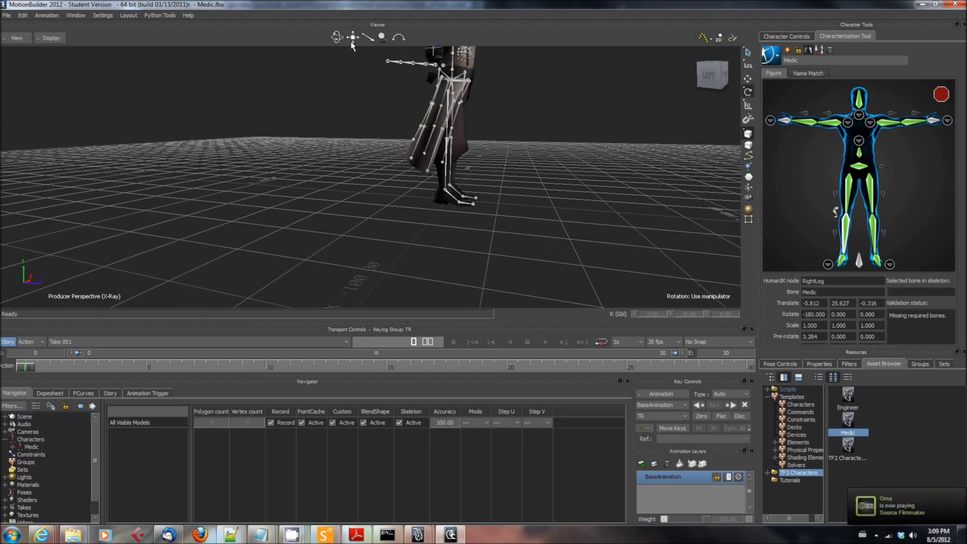
mouse_move(338, 38)
mouse_down()
mouse_move(386, 41)
mouse_move(354, 38)
mouse_up()
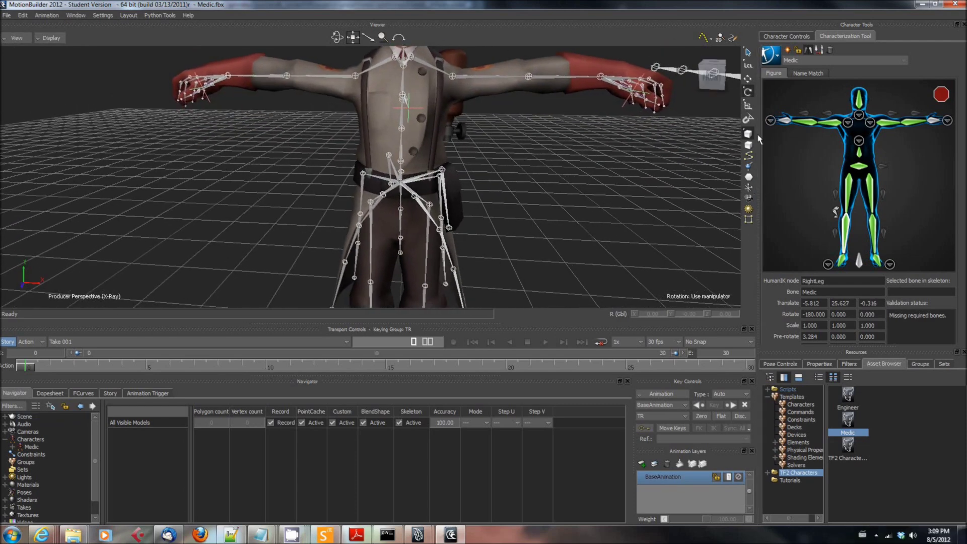
Assign bip_hand_R to RightHand and bip_toe_L to LeftToeBase.
click(781, 119)
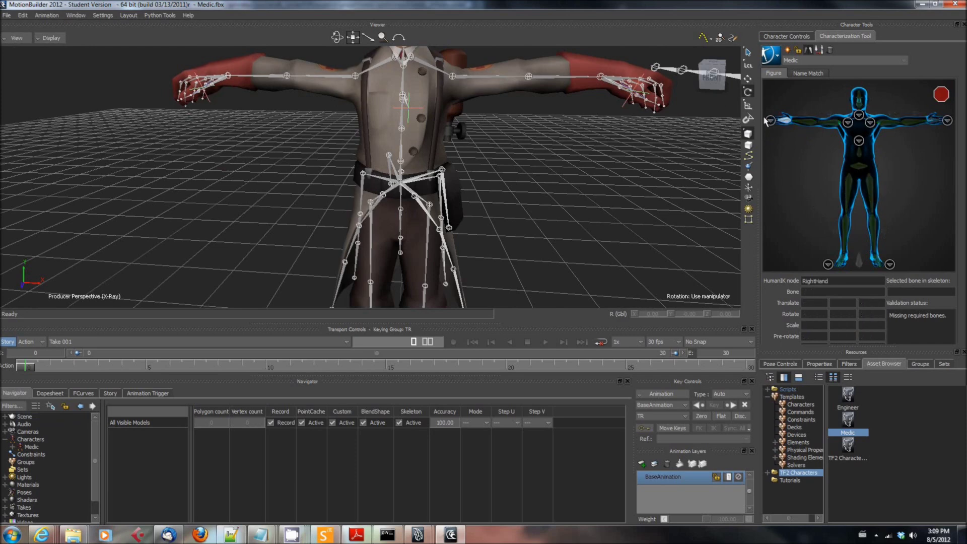
click(218, 80)
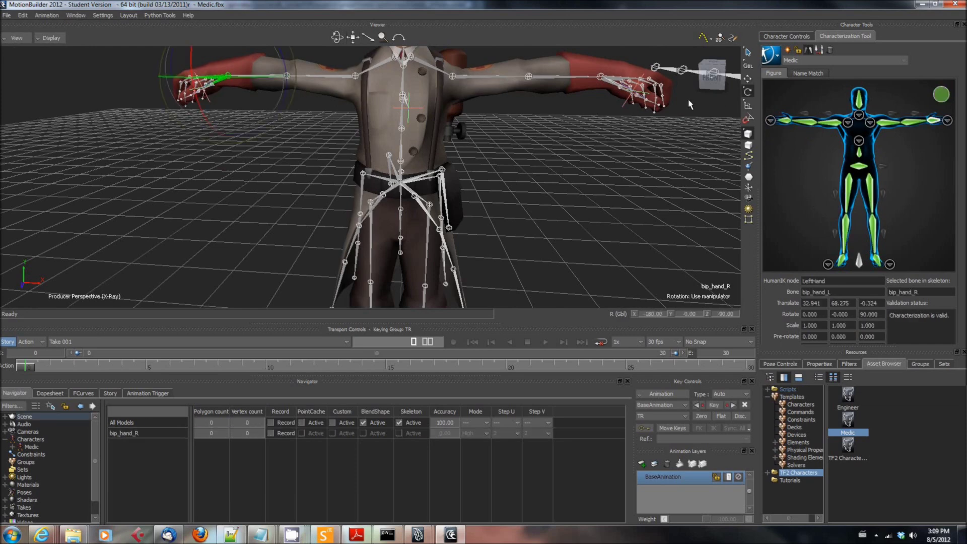
drag(563, 222, 588, 123)
click(829, 265)
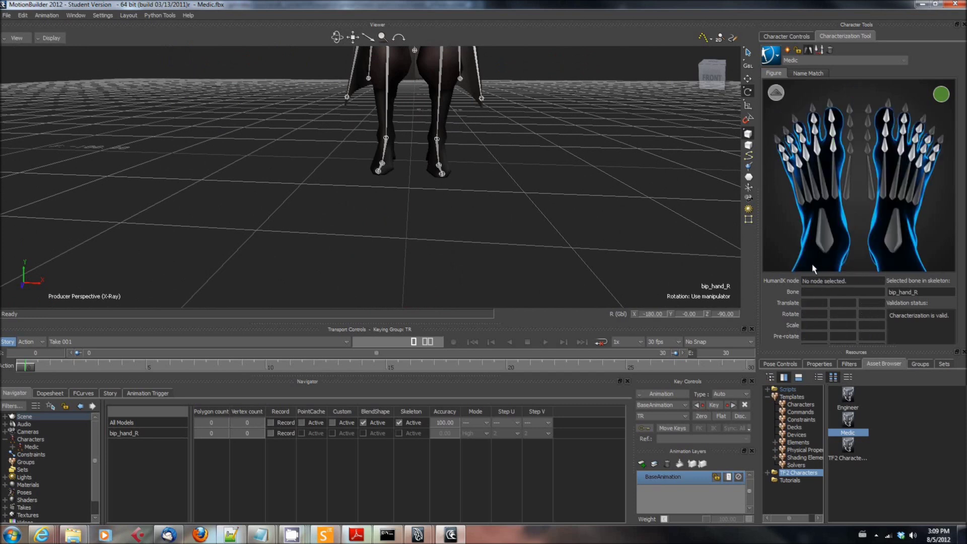
click(824, 242)
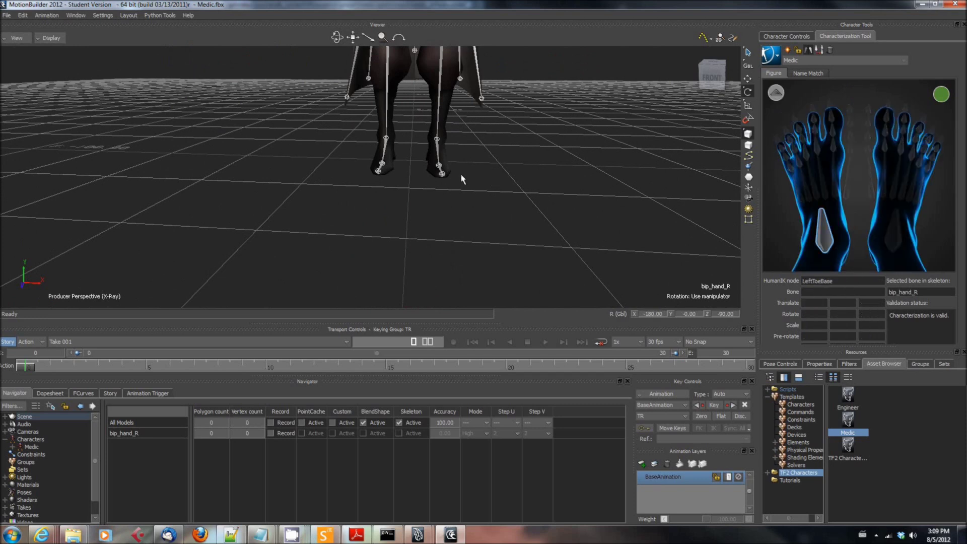
click(441, 171)
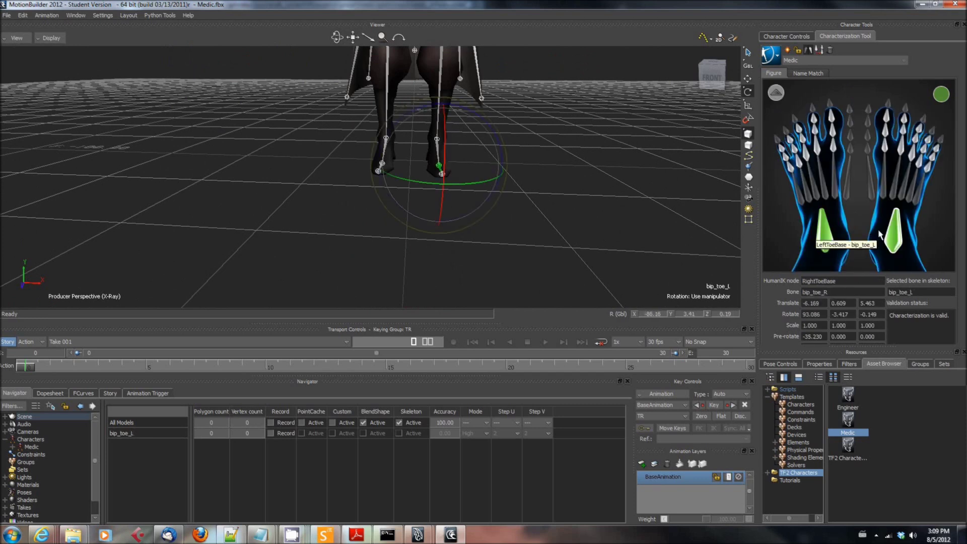
click(776, 92)
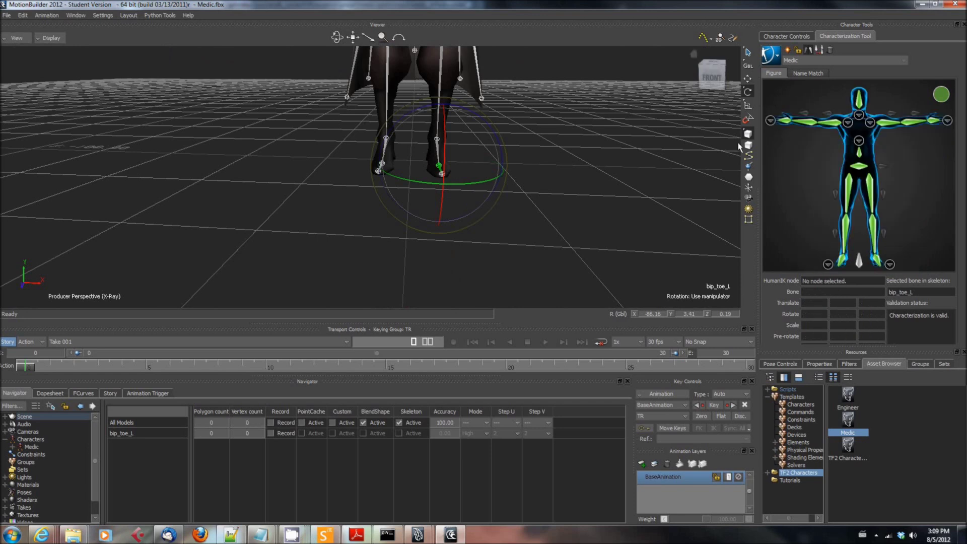
Characterize the Medic as a Biped.
click(797, 50)
click(440, 301)
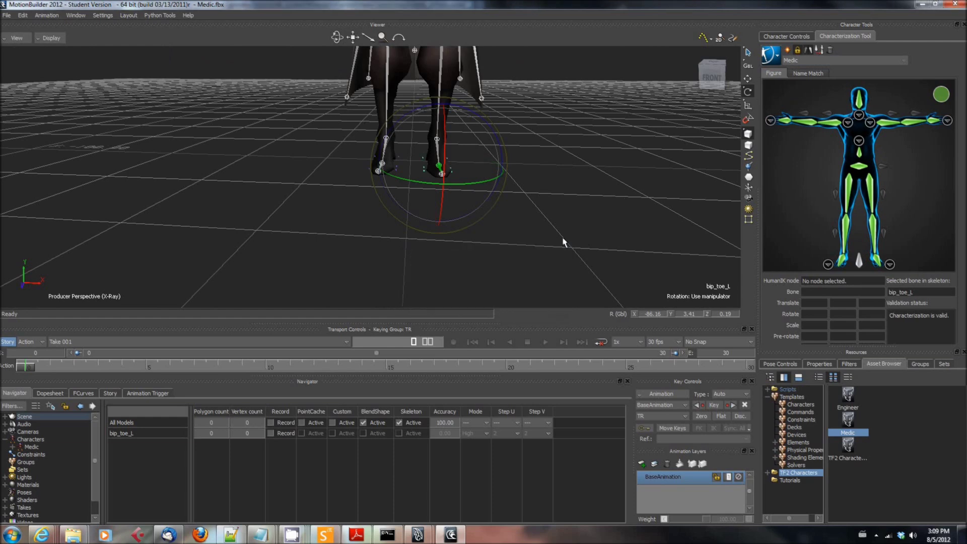
click(7, 15)
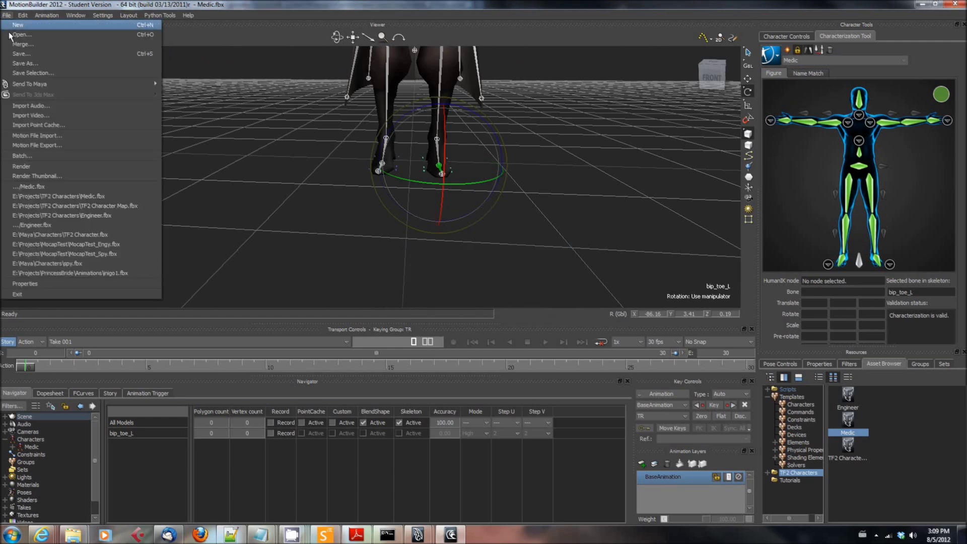
Save As over Medic.fbx in Projects > TF2 Characters, confirming the overwrite and save options.
click(30, 64)
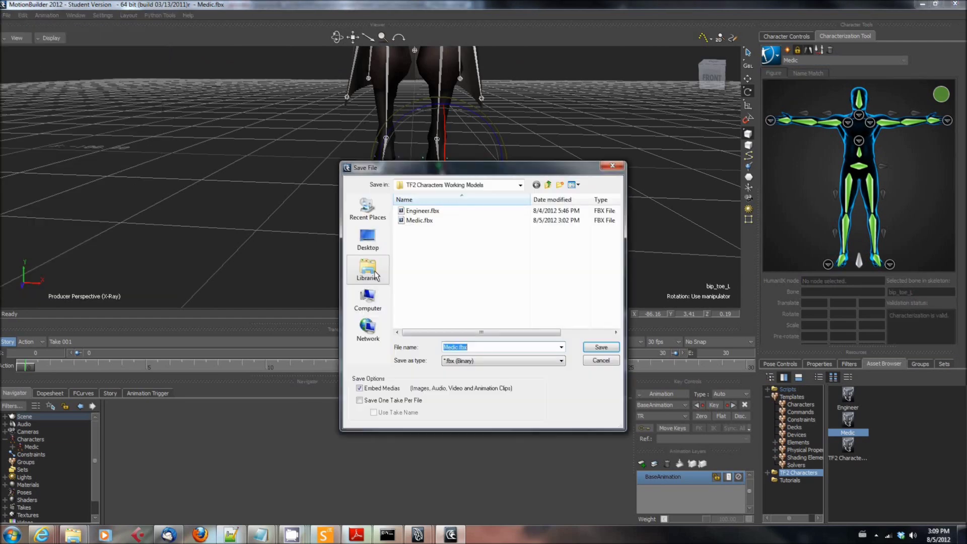
click(548, 184)
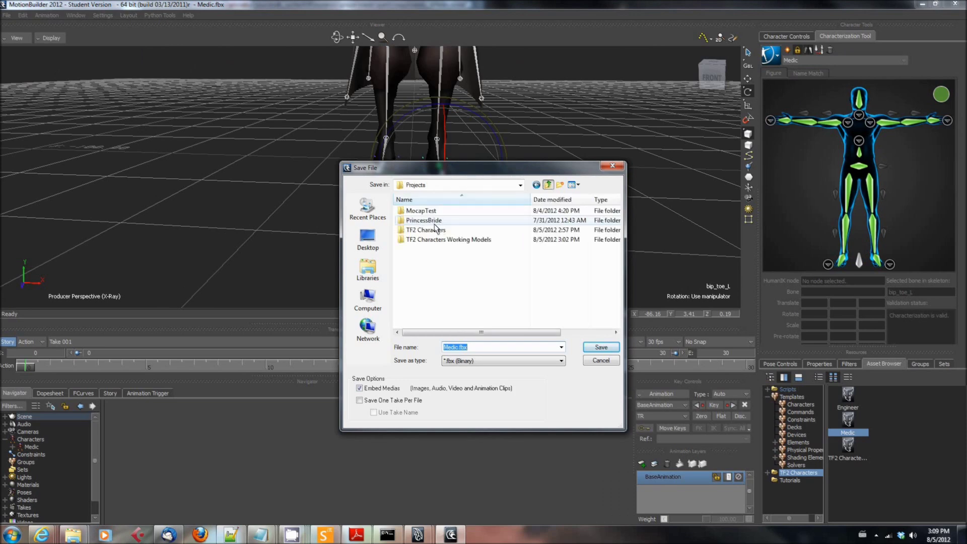
click(434, 231)
double_click(434, 231)
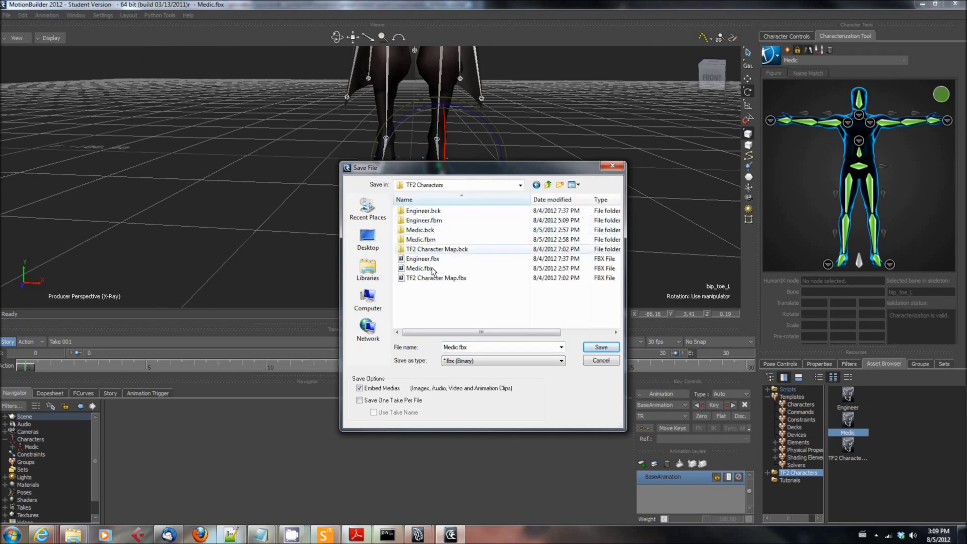
click(434, 268)
click(600, 347)
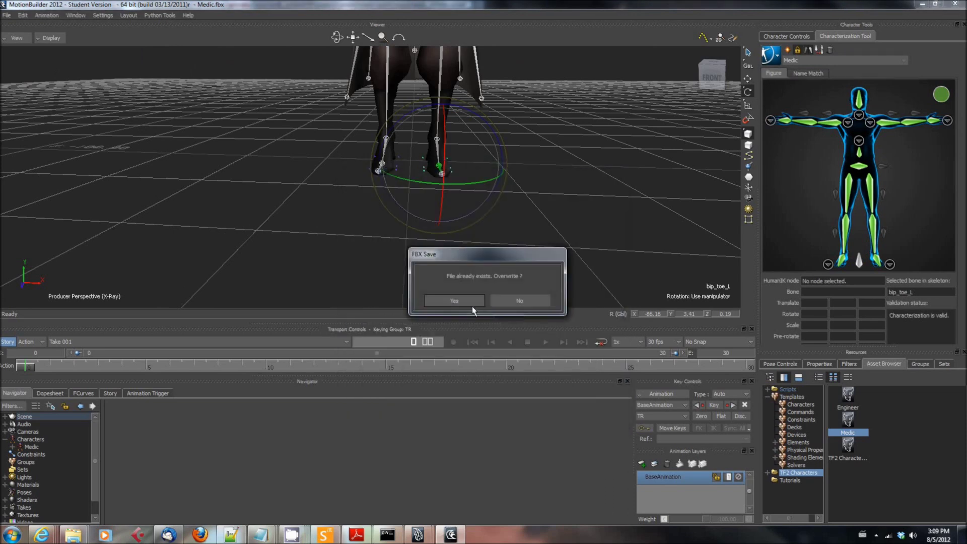
click(472, 305)
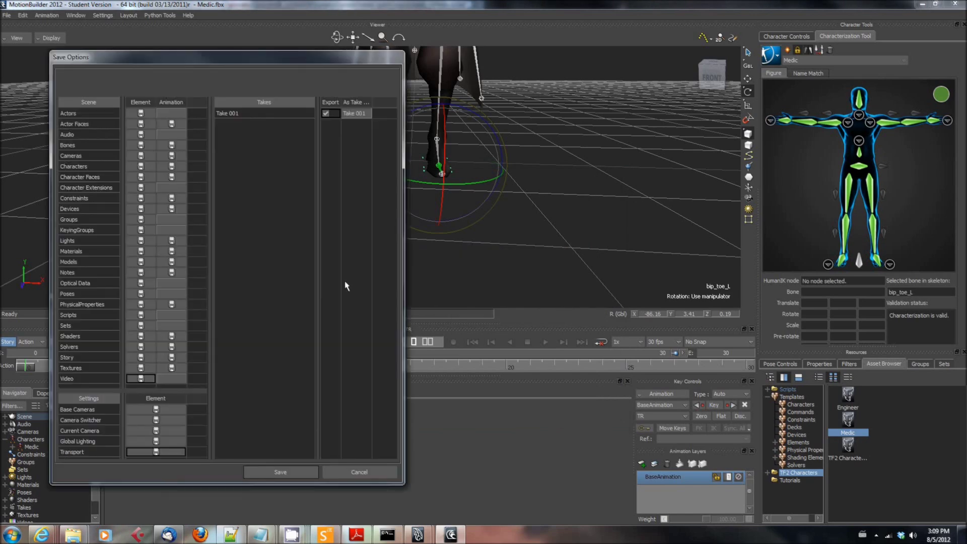
click(281, 472)
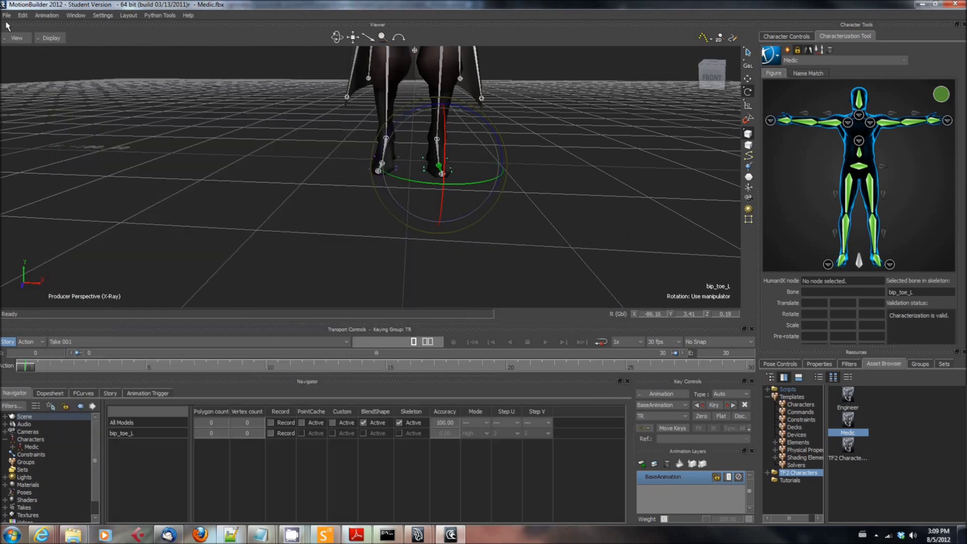
Clear the Medic scene with File > New, leaving an empty Untitled scene.
click(6, 15)
click(20, 28)
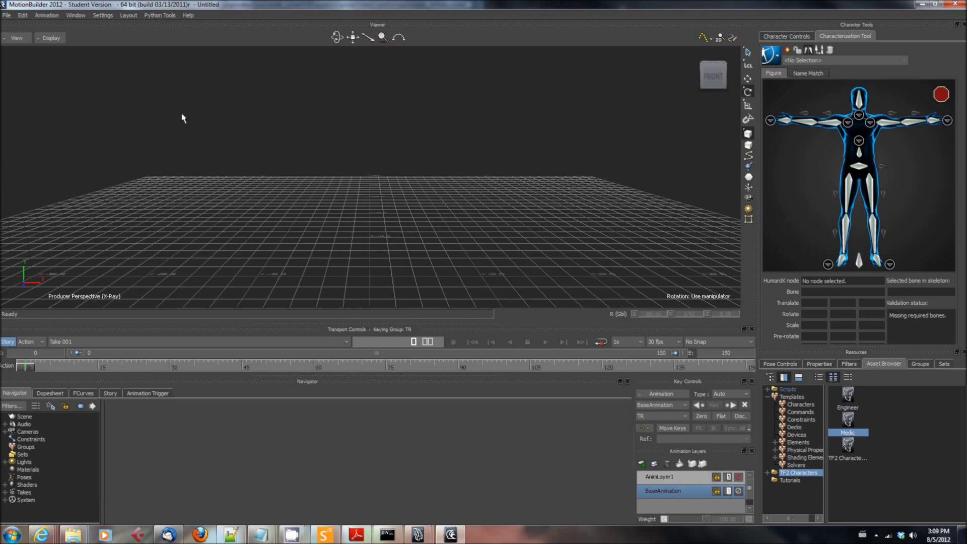